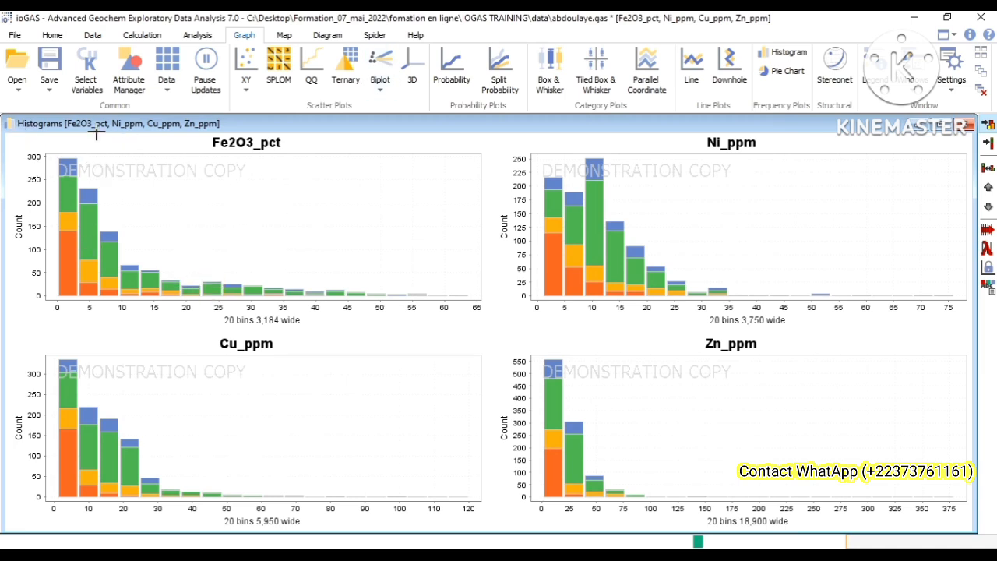
{"action": "left_click", "coordinate": [248, 153]}
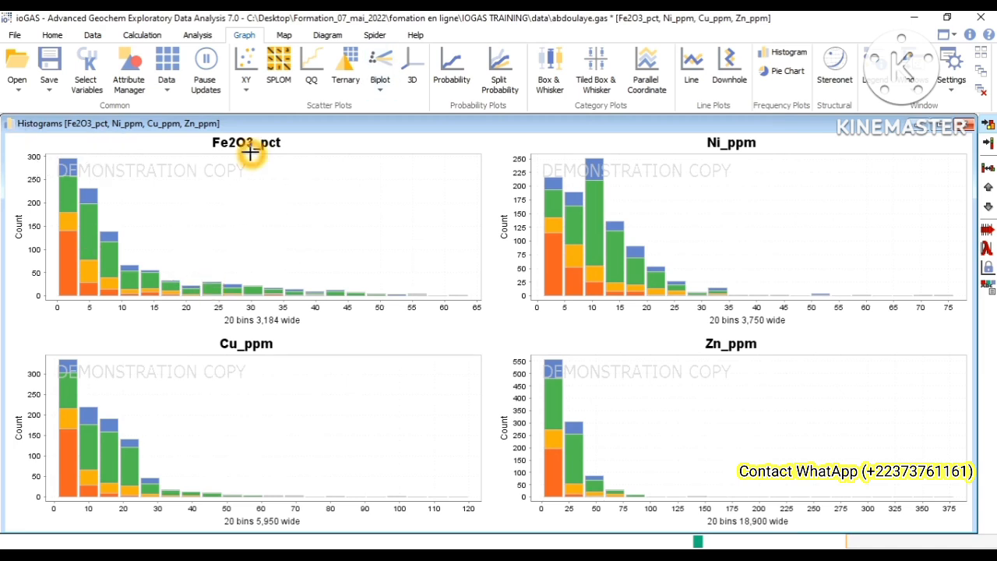
{"action": "left_click", "coordinate": [344, 396]}
{"action": "left_click", "coordinate": [788, 403]}
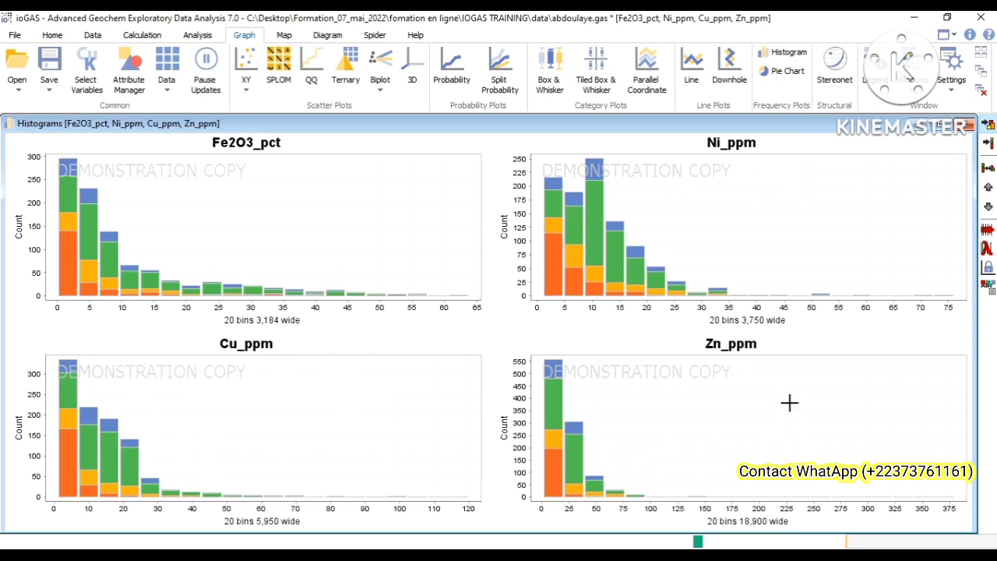
{"action": "left_click", "coordinate": [781, 343]}
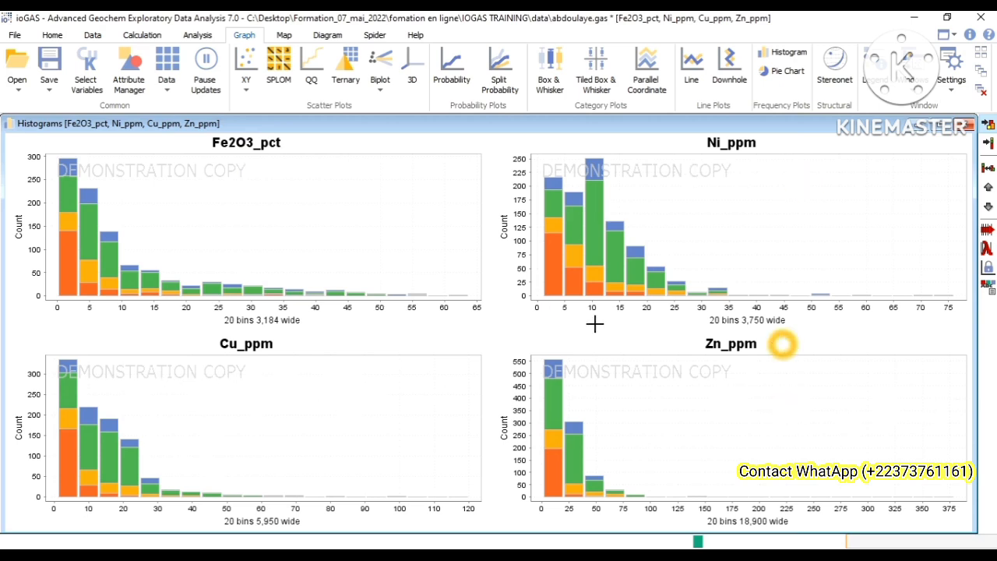
{"action": "left_click", "coordinate": [672, 245]}
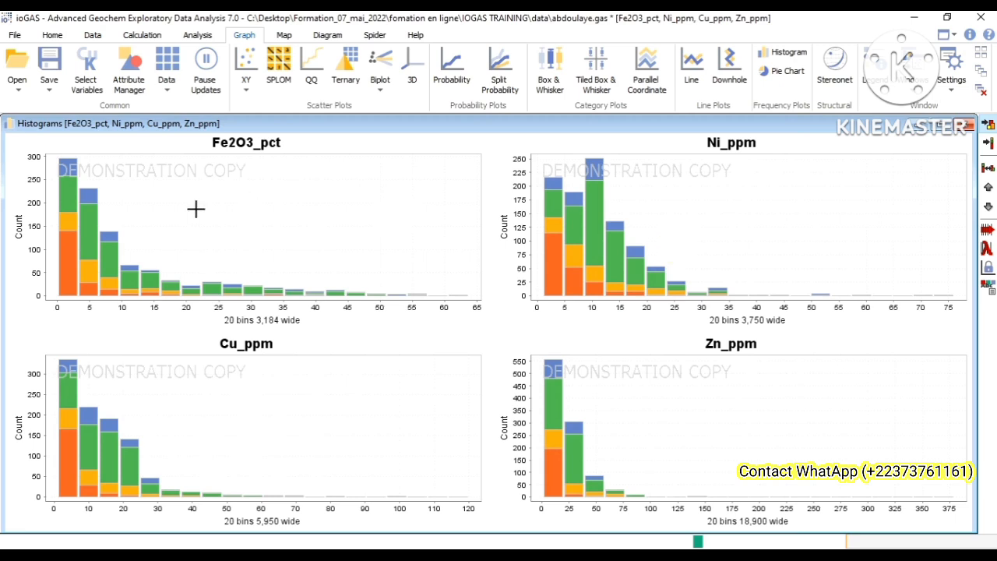
Step: Open the Fe2O3_pct histogram in its own window and maximize it
{"action": "left_click", "coordinate": [276, 188]}
{"action": "right_click", "coordinate": [267, 213]}
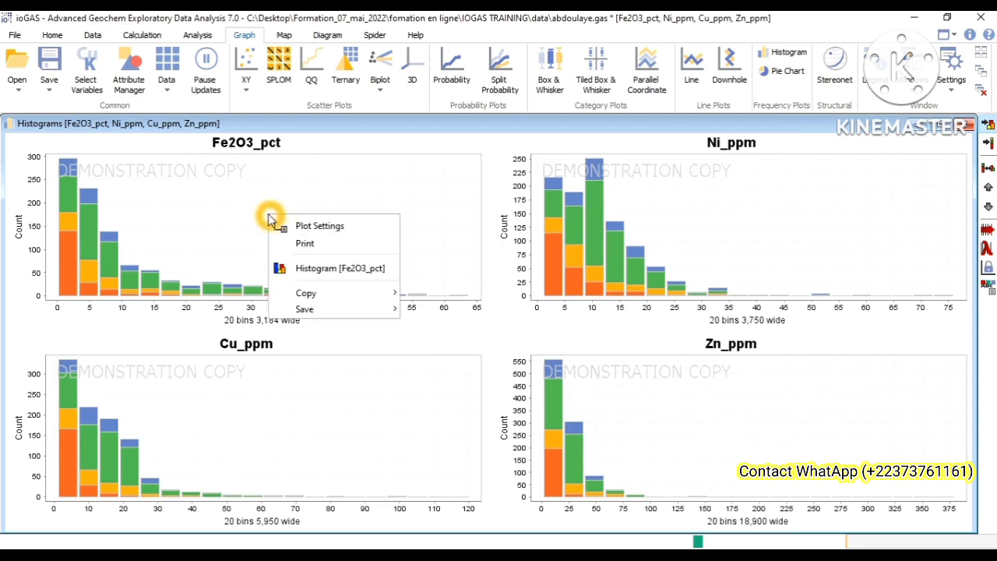
{"action": "left_click", "coordinate": [304, 263]}
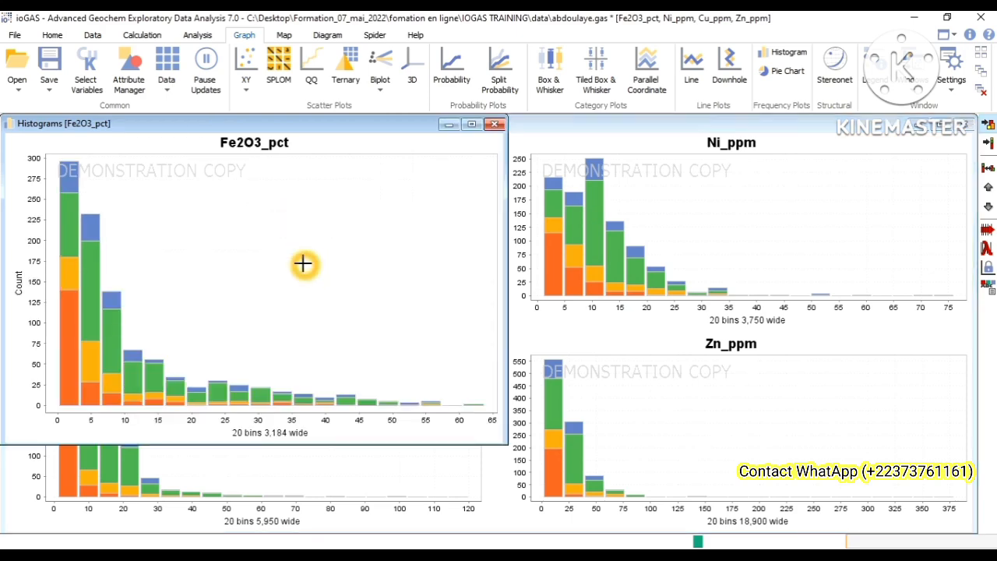
{"action": "left_click", "coordinate": [471, 124]}
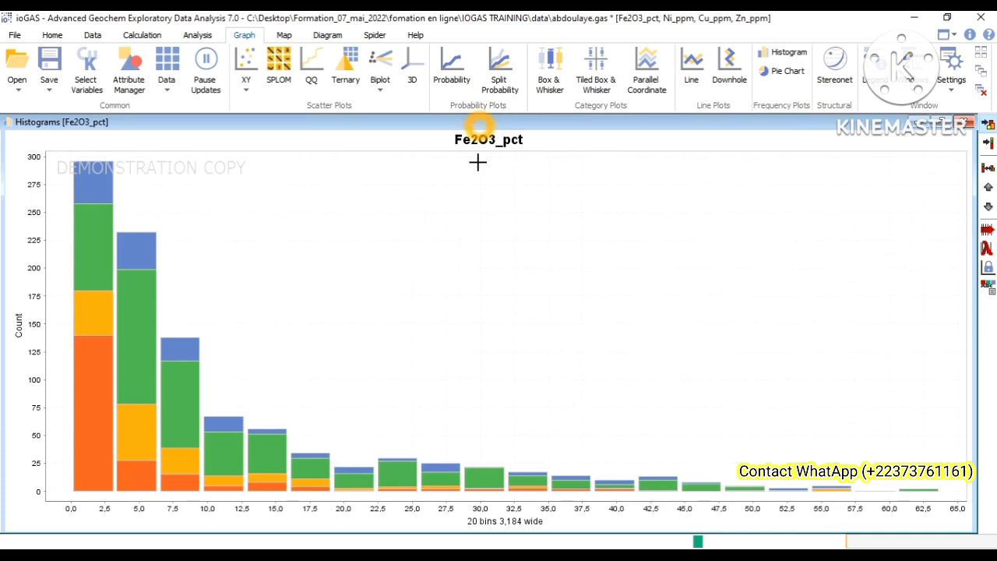
Step: Examine the number of bins and the bin width stated for the Fe2O3_pct histogram
{"action": "left_click", "coordinate": [587, 311]}
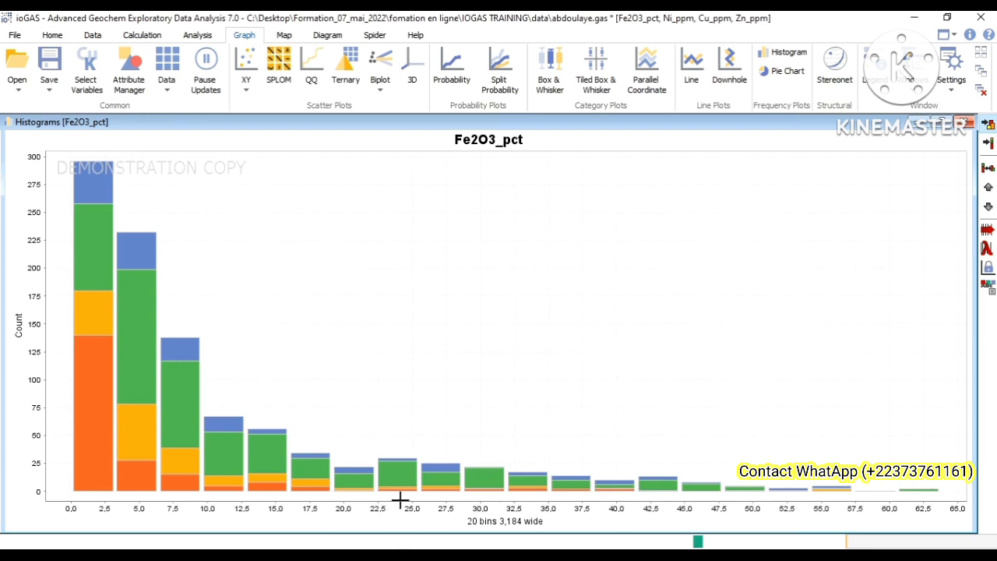
{"action": "left_click", "coordinate": [475, 516]}
{"action": "left_click", "coordinate": [472, 530]}
{"action": "left_click", "coordinate": [365, 517]}
{"action": "left_click", "coordinate": [540, 533]}
{"action": "left_click", "coordinate": [520, 533]}
{"action": "left_click", "coordinate": [519, 154]}
{"action": "left_click", "coordinate": [546, 526]}
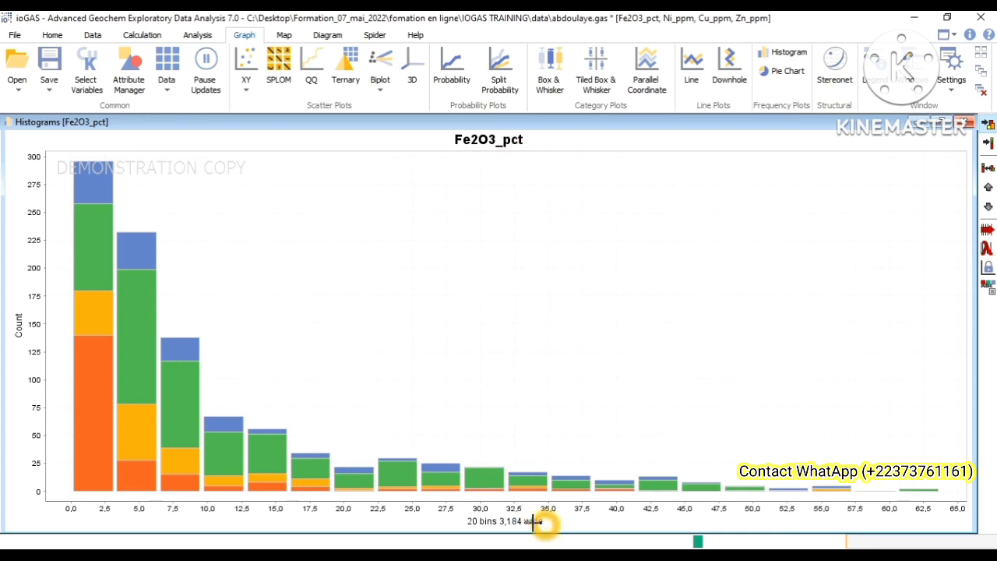
{"action": "left_click", "coordinate": [544, 527]}
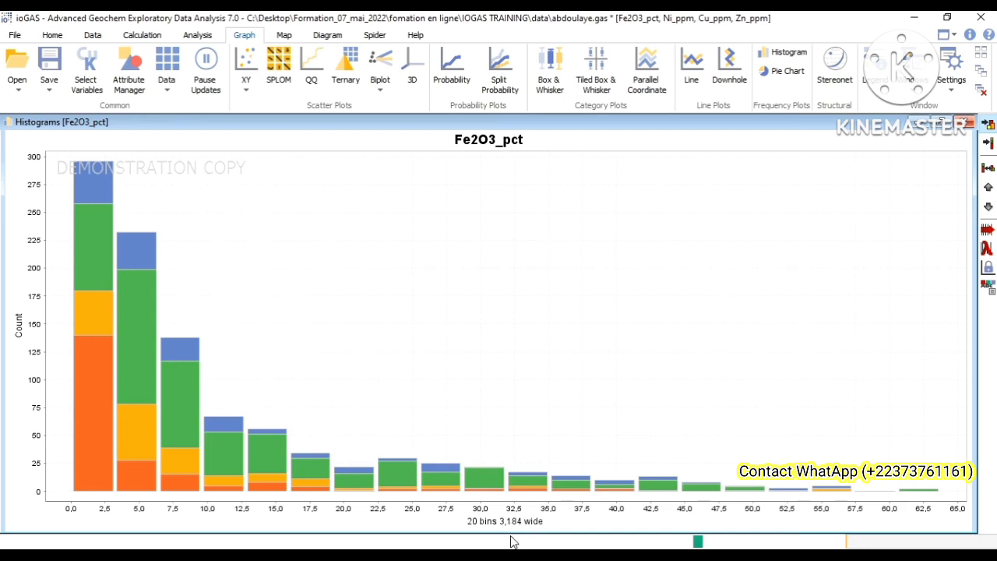
{"action": "left_click", "coordinate": [537, 530]}
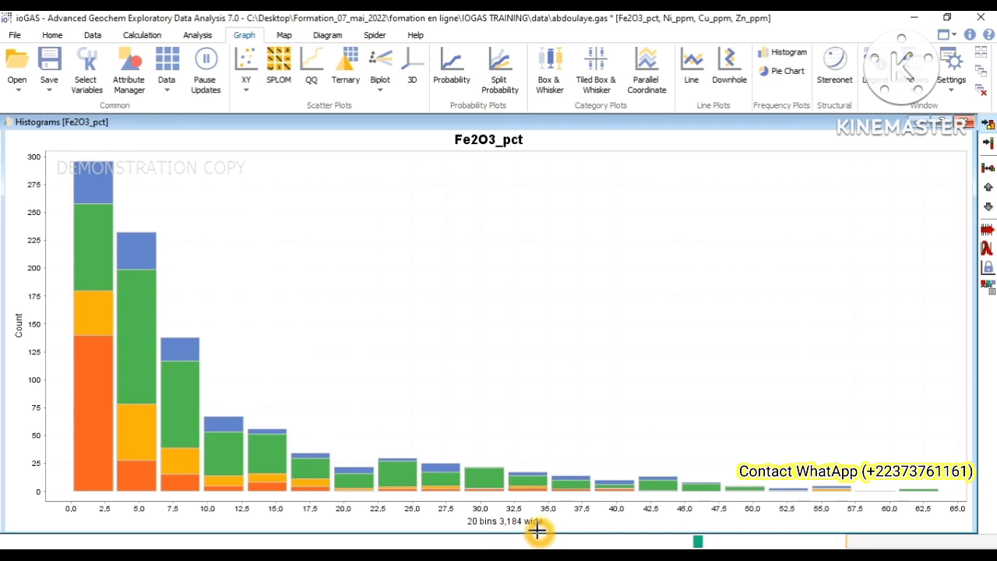
{"action": "left_click", "coordinate": [561, 516]}
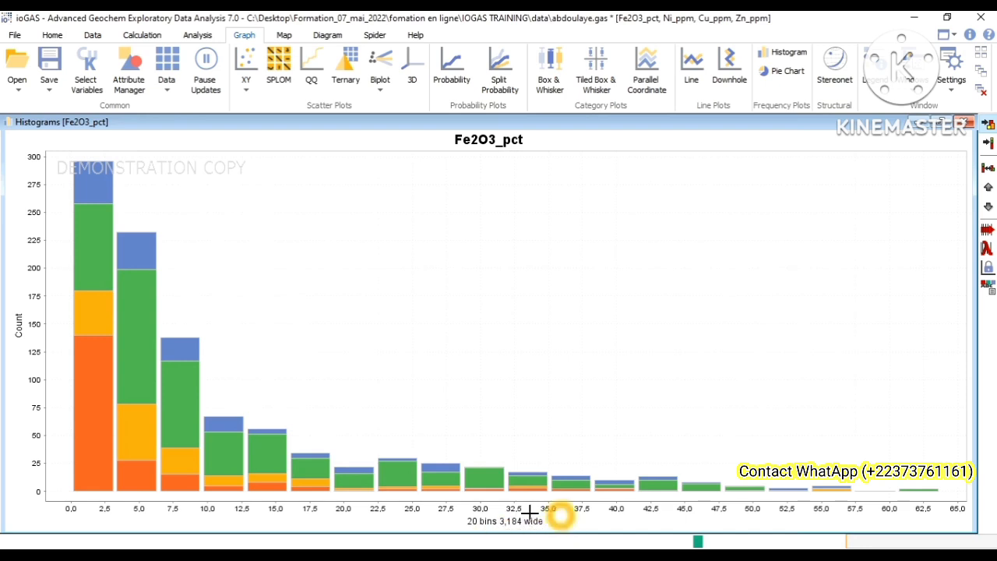
{"action": "left_click", "coordinate": [527, 442]}
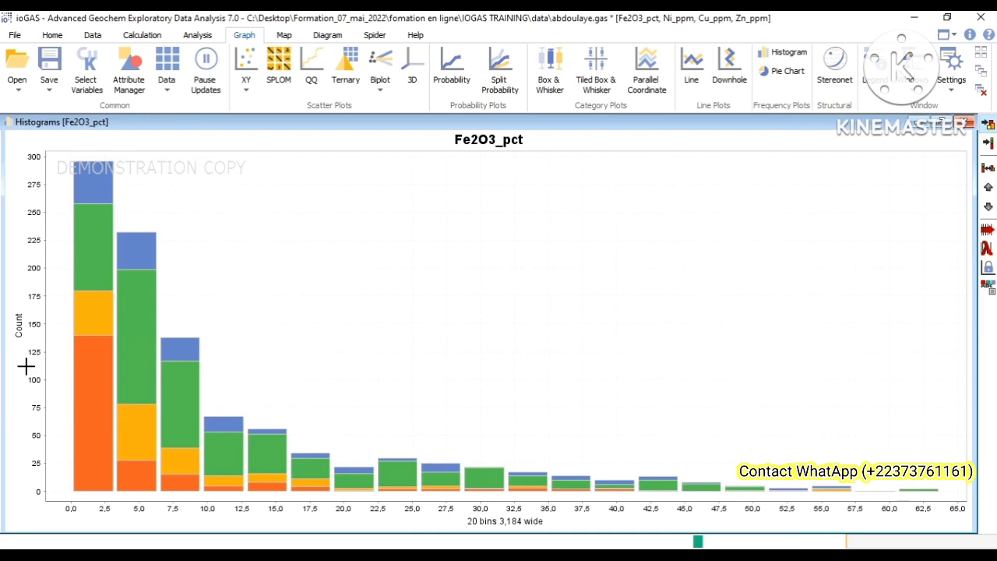
Step: Examine the Count axis and the Fe2O3_pct value axis of the histogram from its lowest to its highest value
{"action": "left_click", "coordinate": [29, 324]}
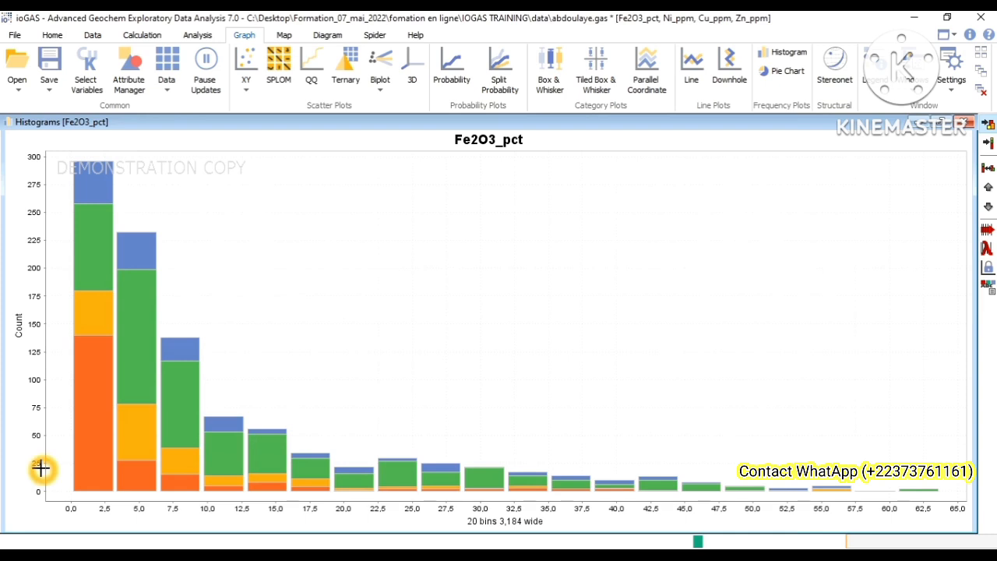
{"action": "left_click", "coordinate": [48, 443]}
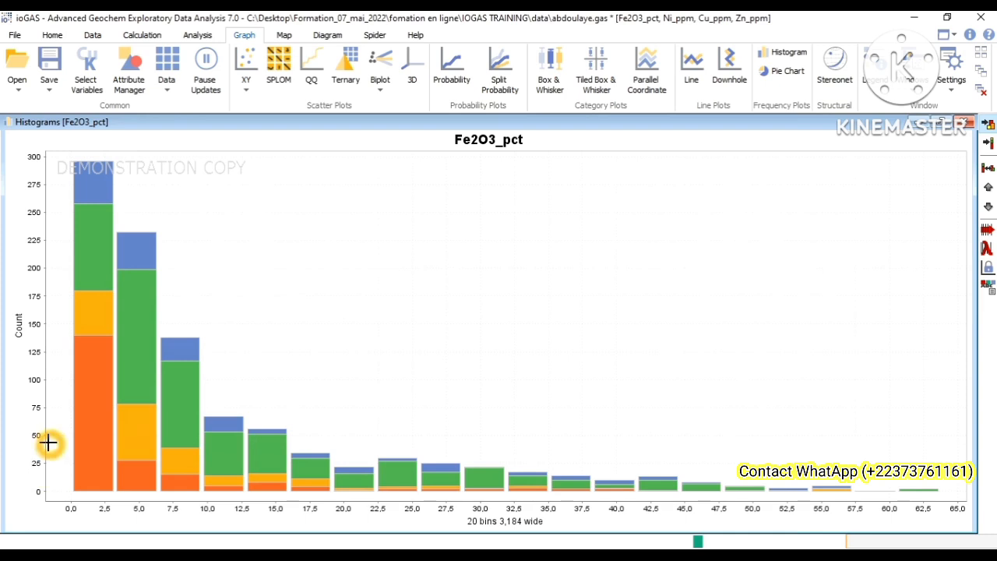
{"action": "left_click", "coordinate": [56, 407]}
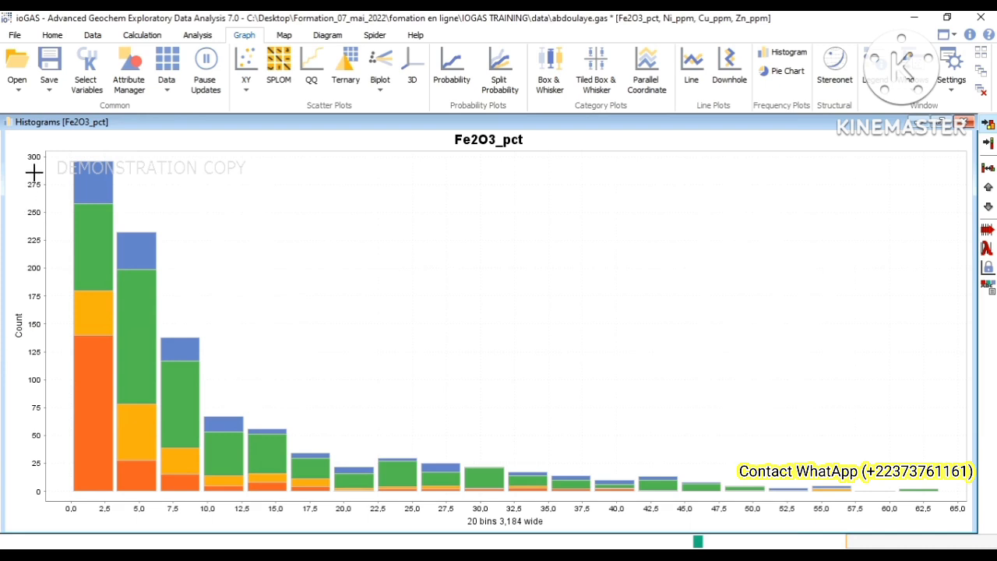
{"action": "left_click", "coordinate": [109, 504]}
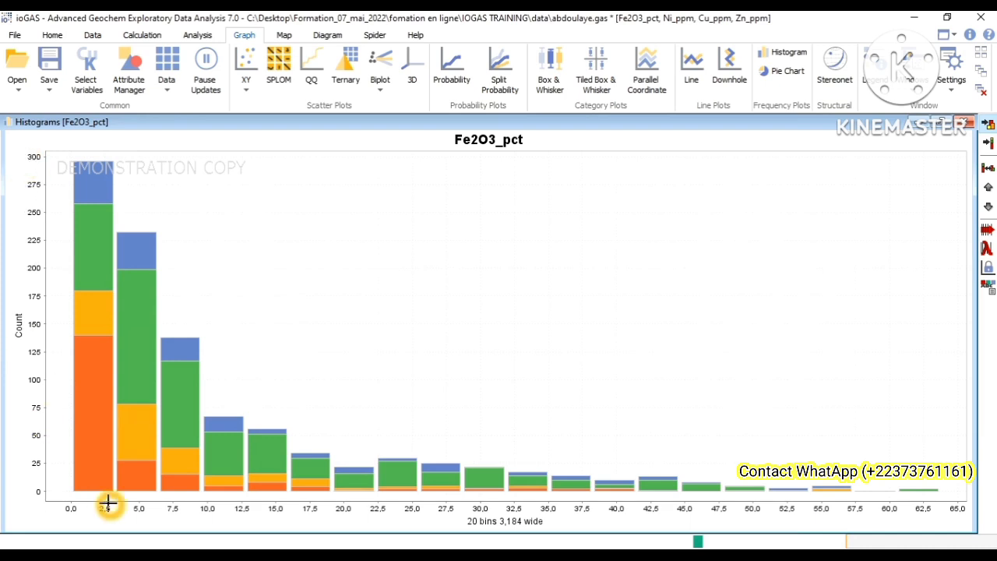
{"action": "left_click", "coordinate": [67, 507]}
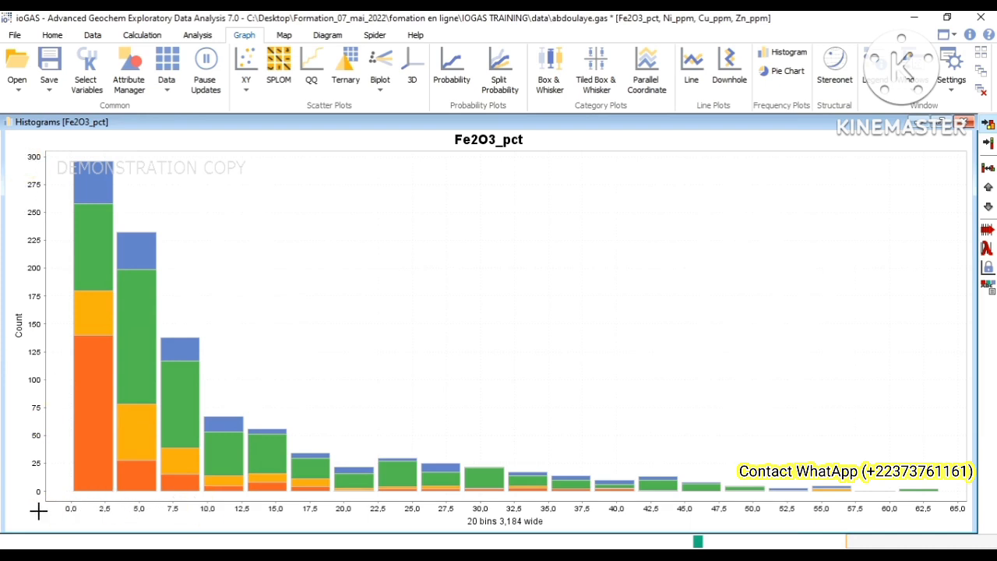
{"action": "left_click", "coordinate": [189, 512]}
{"action": "left_click", "coordinate": [202, 501]}
{"action": "left_click", "coordinate": [504, 509]}
{"action": "left_click", "coordinate": [946, 538]}
{"action": "left_click", "coordinate": [951, 526]}
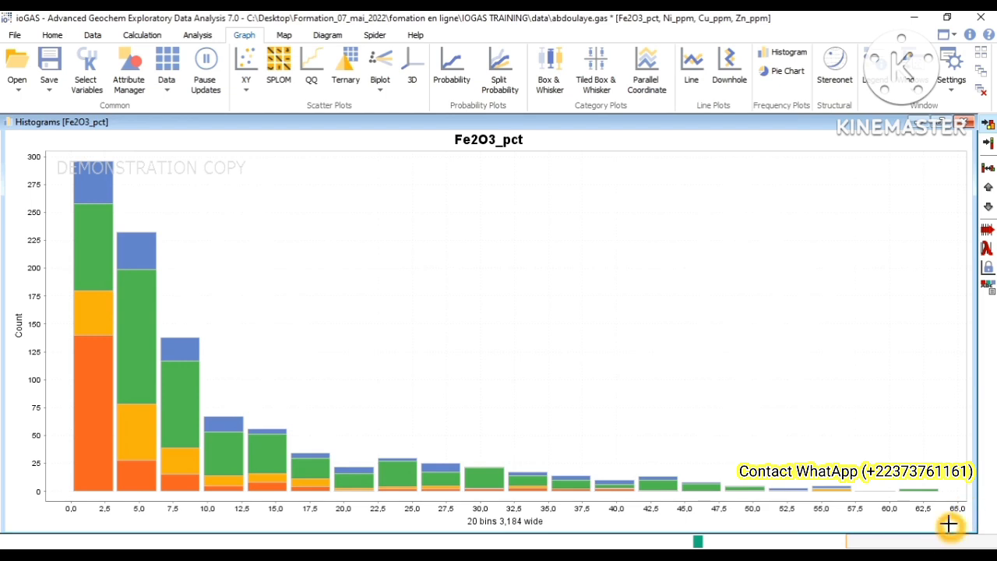
{"action": "left_click", "coordinate": [963, 518]}
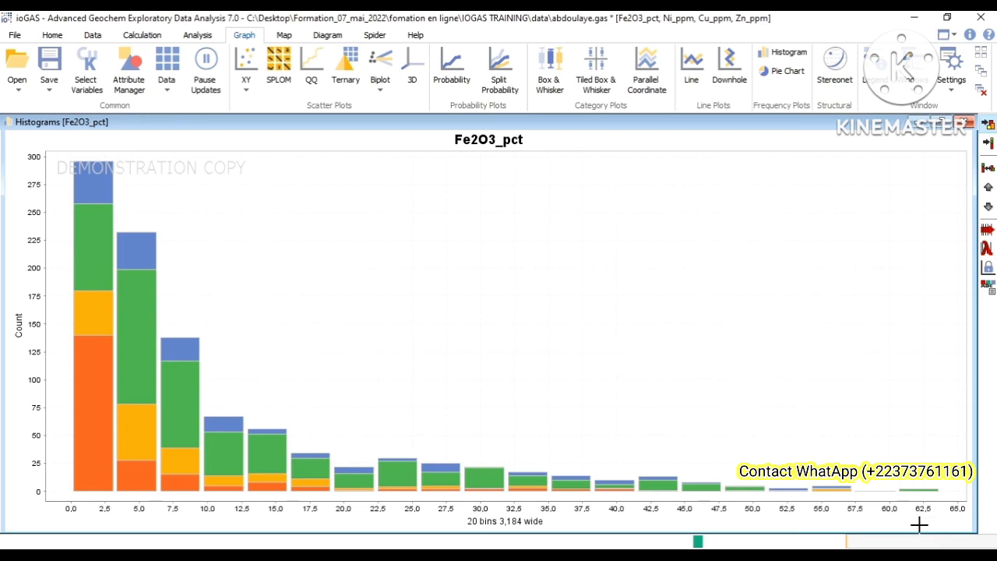
{"action": "left_click", "coordinate": [935, 524]}
{"action": "left_click", "coordinate": [916, 501]}
{"action": "left_click", "coordinate": [644, 305]}
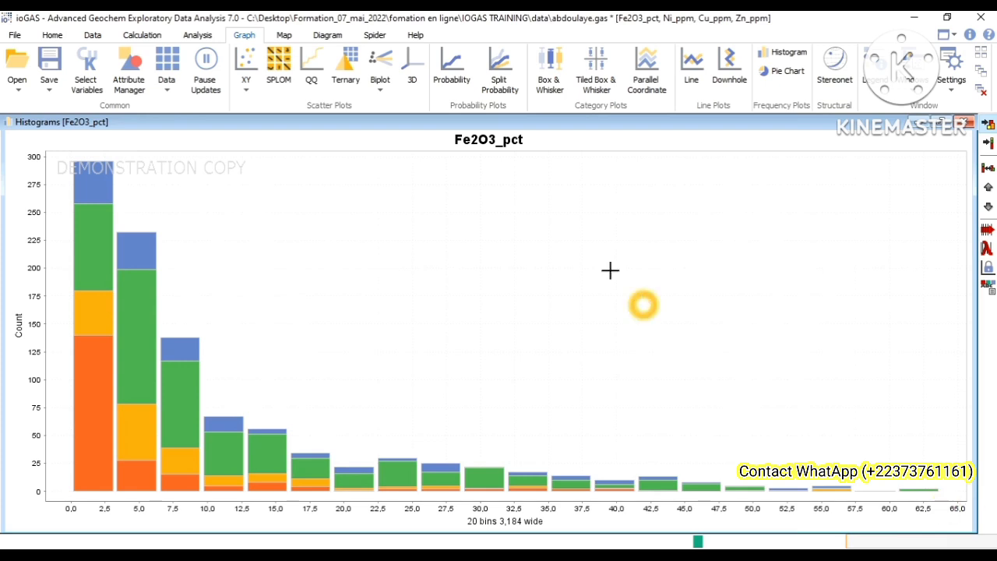
Step: View the data of the selected columns, sort it by Fe2O3_pct ascending, then descending to check the value range, and close the table
{"action": "left_click", "coordinate": [161, 77]}
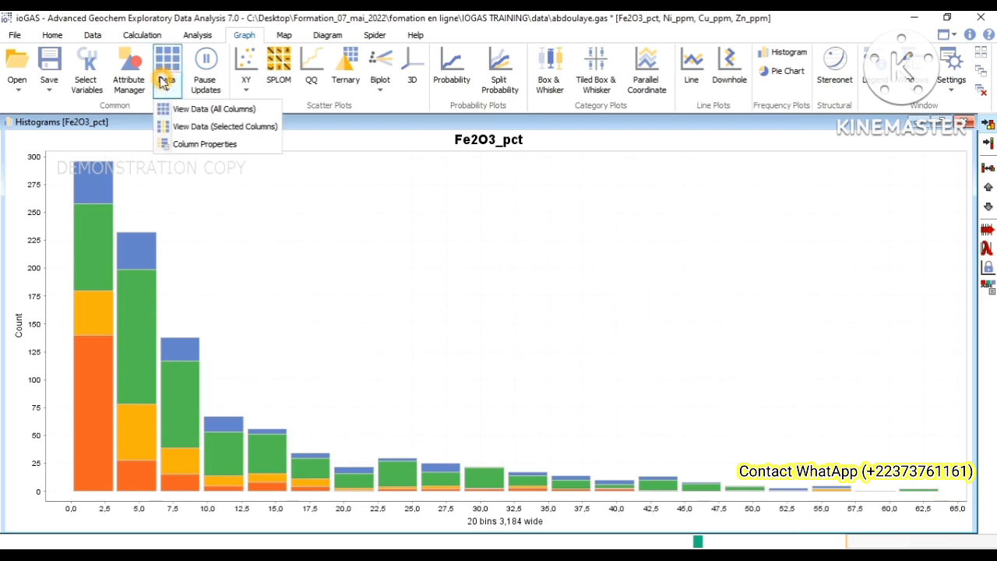
{"action": "left_click", "coordinate": [195, 133]}
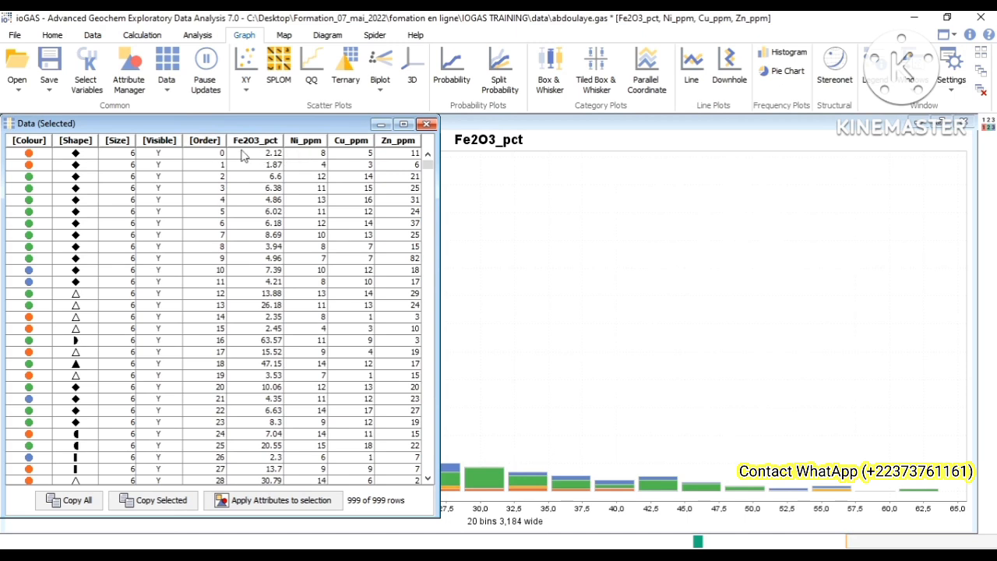
{"action": "left_click", "coordinate": [262, 143]}
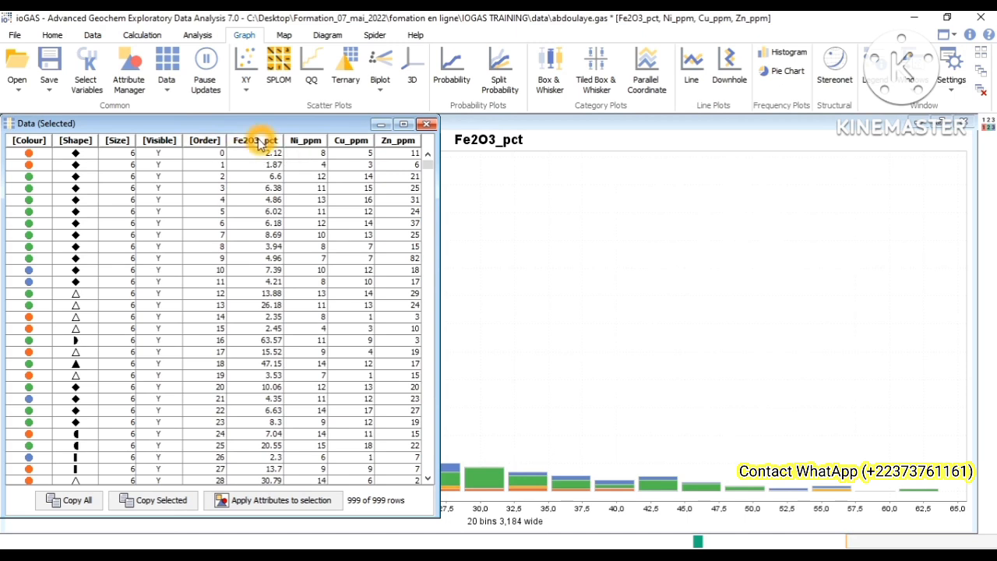
{"action": "left_click", "coordinate": [261, 144]}
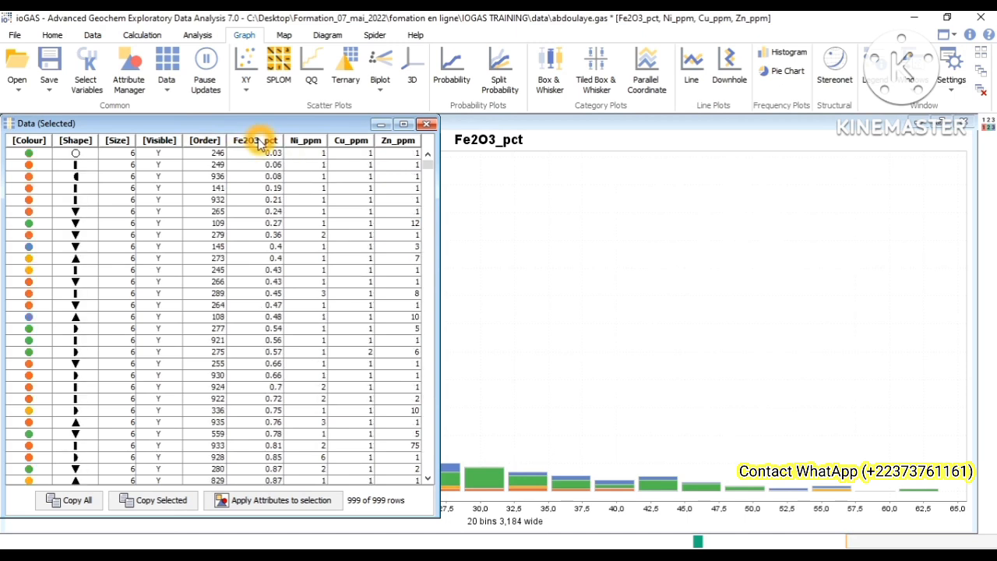
{"action": "left_click", "coordinate": [251, 142]}
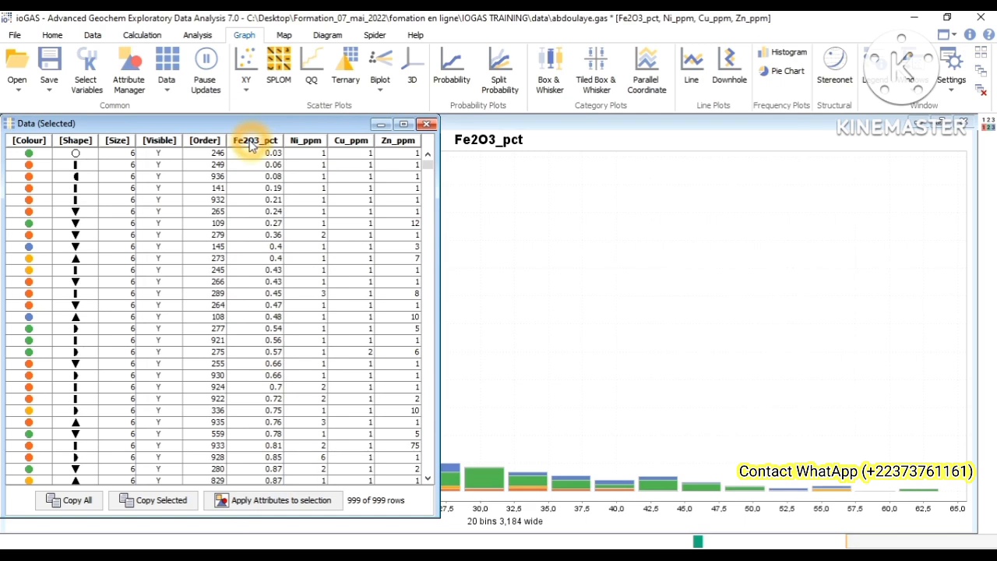
{"action": "left_click", "coordinate": [279, 163]}
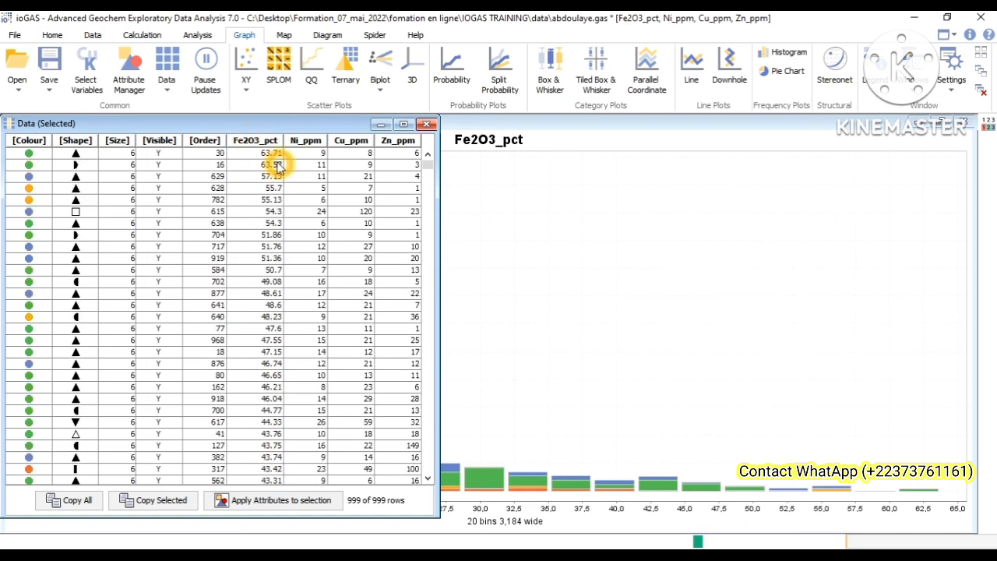
{"action": "left_click", "coordinate": [426, 124]}
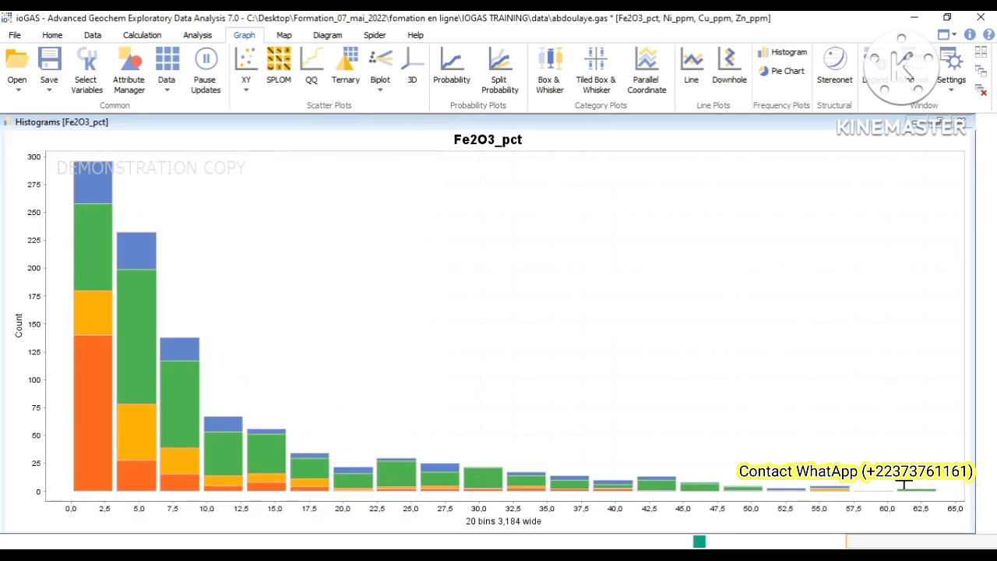
Step: Examine the highest-value bins of the Fe2O3_pct histogram and the coloured segments of its first bar
{"action": "left_click", "coordinate": [921, 514]}
{"action": "left_click", "coordinate": [946, 513]}
{"action": "left_click", "coordinate": [922, 498]}
{"action": "left_click", "coordinate": [489, 494]}
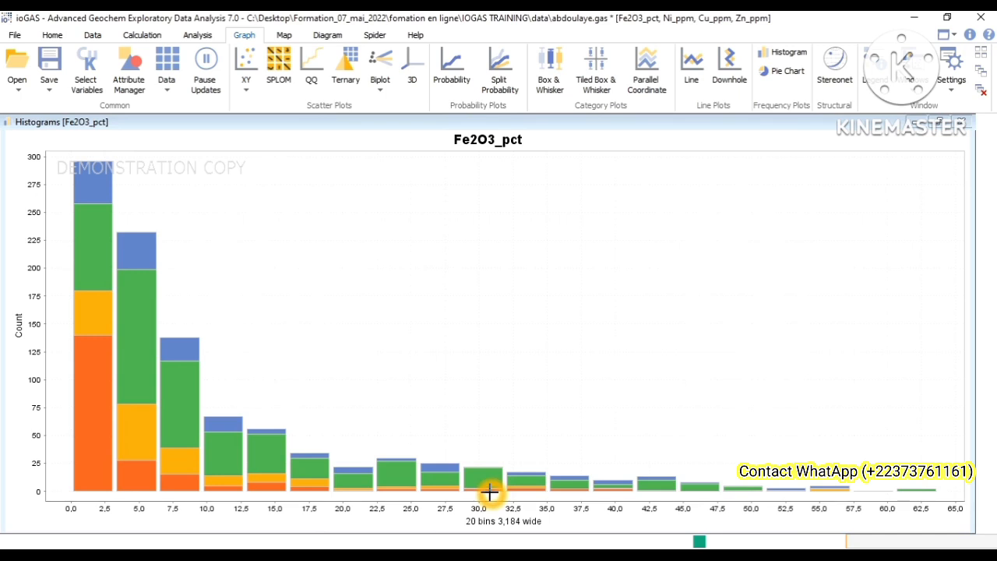
{"action": "left_click", "coordinate": [583, 497]}
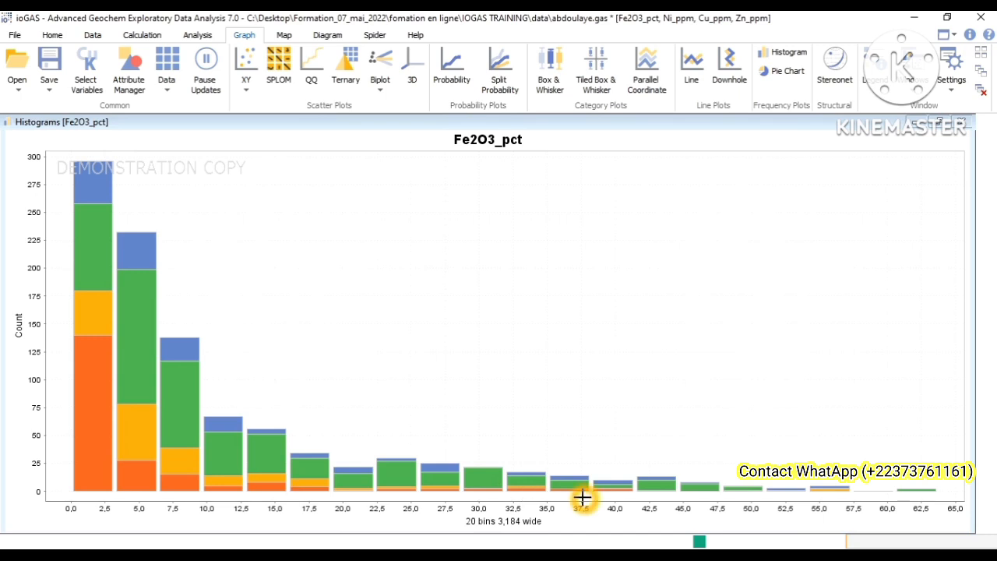
{"action": "left_click", "coordinate": [54, 285]}
{"action": "left_click", "coordinate": [92, 260]}
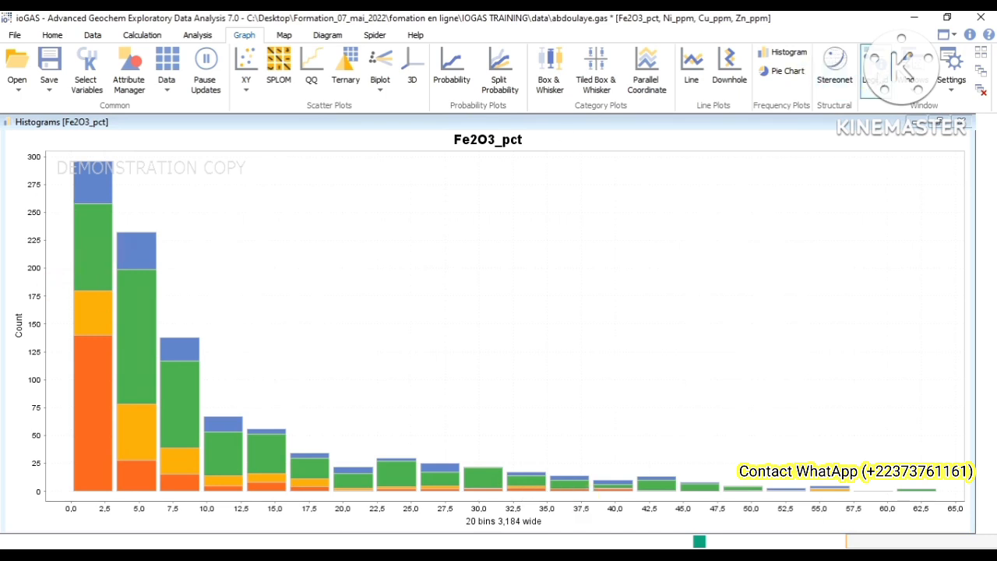
Step: Show the legend with the Regolith Unit colours and compare it with the histogram's first bar
{"action": "left_click", "coordinate": [875, 70]}
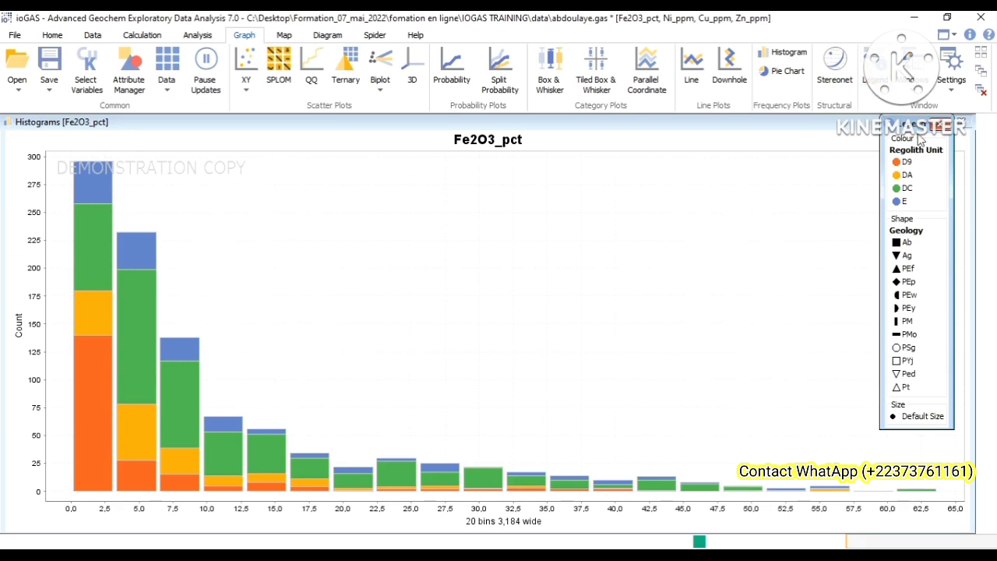
{"action": "left_click", "coordinate": [912, 178]}
{"action": "left_click", "coordinate": [94, 283]}
Step: In the Attribute Manager, hide Default Colour, D9, DA and DC so only regolith unit E is plotted, and move the dialog off the bars
{"action": "left_click", "coordinate": [128, 84]}
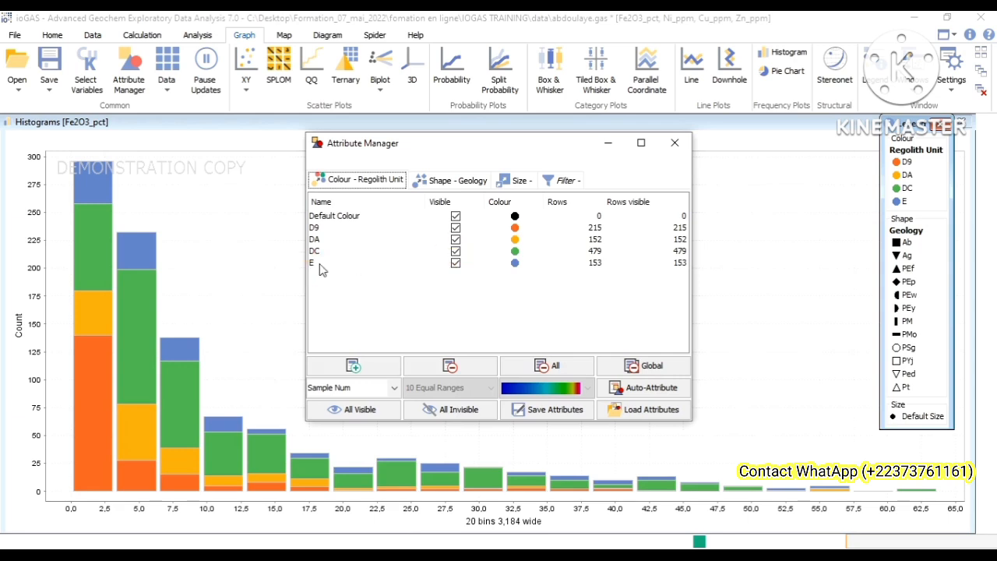
{"action": "left_click", "coordinate": [417, 262]}
{"action": "left_click", "coordinate": [456, 251]}
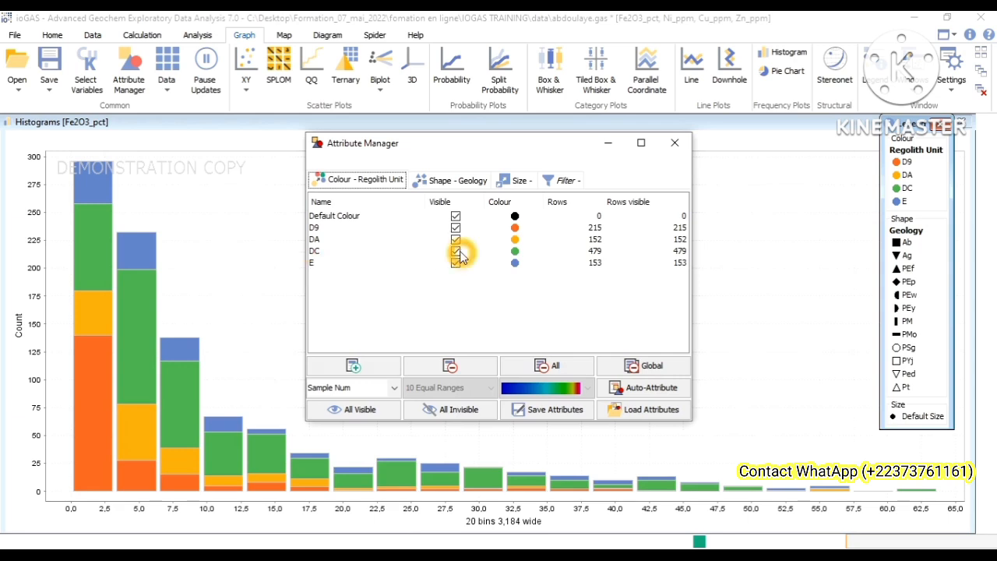
{"action": "left_click", "coordinate": [457, 239]}
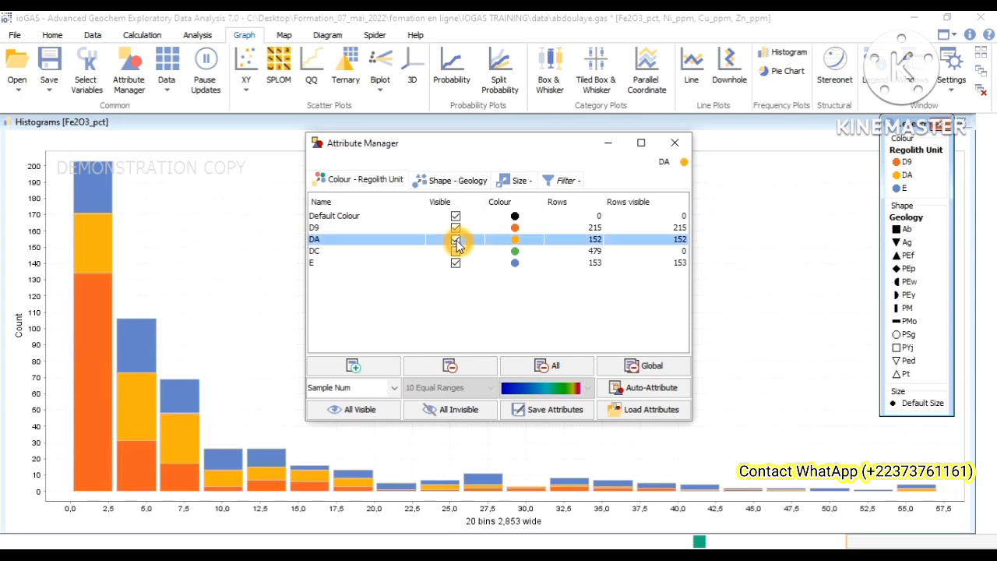
{"action": "left_click", "coordinate": [456, 229]}
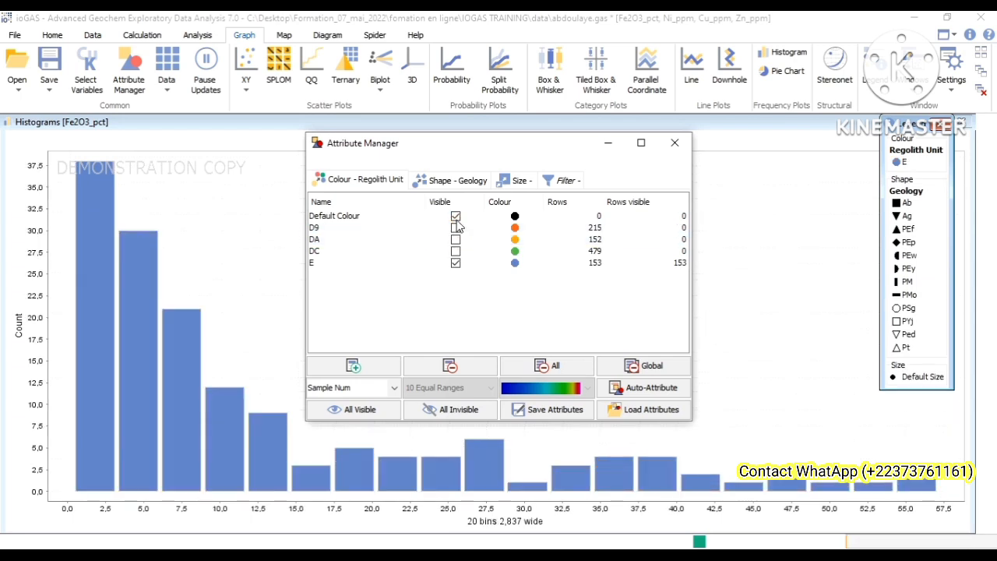
{"action": "left_click", "coordinate": [455, 215]}
{"action": "left_click_drag", "start_coordinate": [558, 150], "coordinate": [592, 100]}
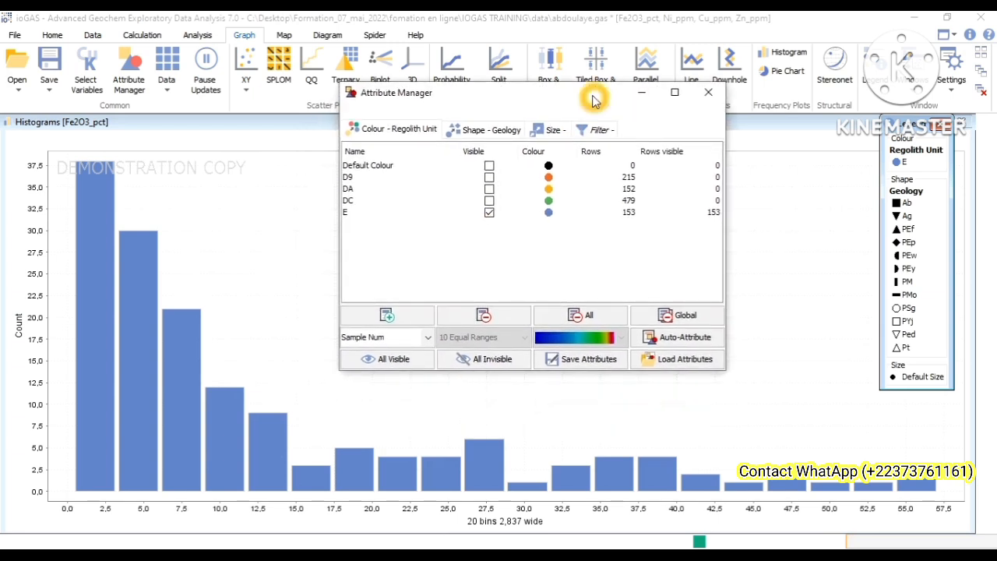
{"action": "left_click", "coordinate": [92, 492]}
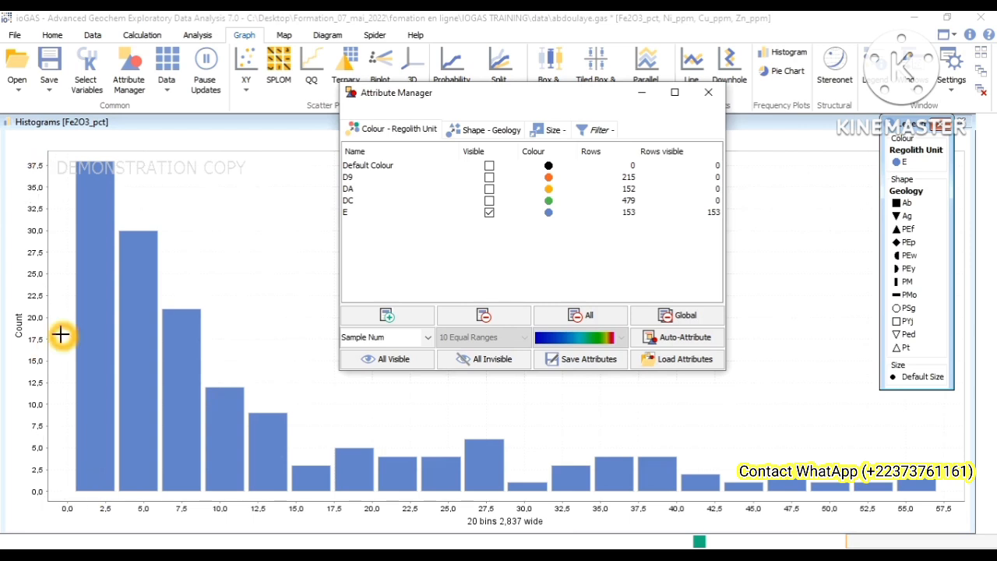
Step: Examine the start, end and width of the first bars of unit E along the X axis, and how the remaining bars follow
{"action": "left_click", "coordinate": [84, 452]}
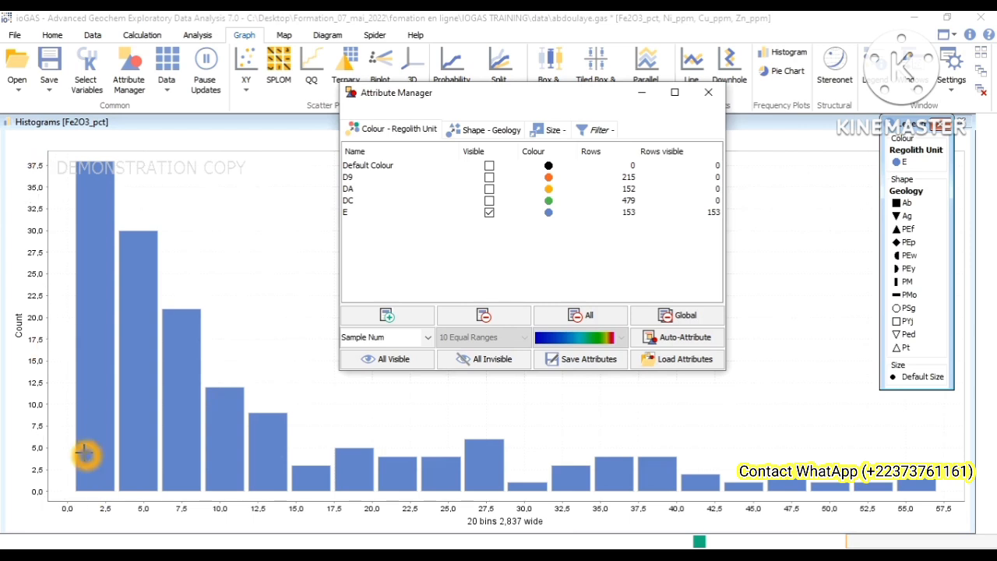
{"action": "left_click", "coordinate": [78, 498]}
{"action": "left_click", "coordinate": [82, 506]}
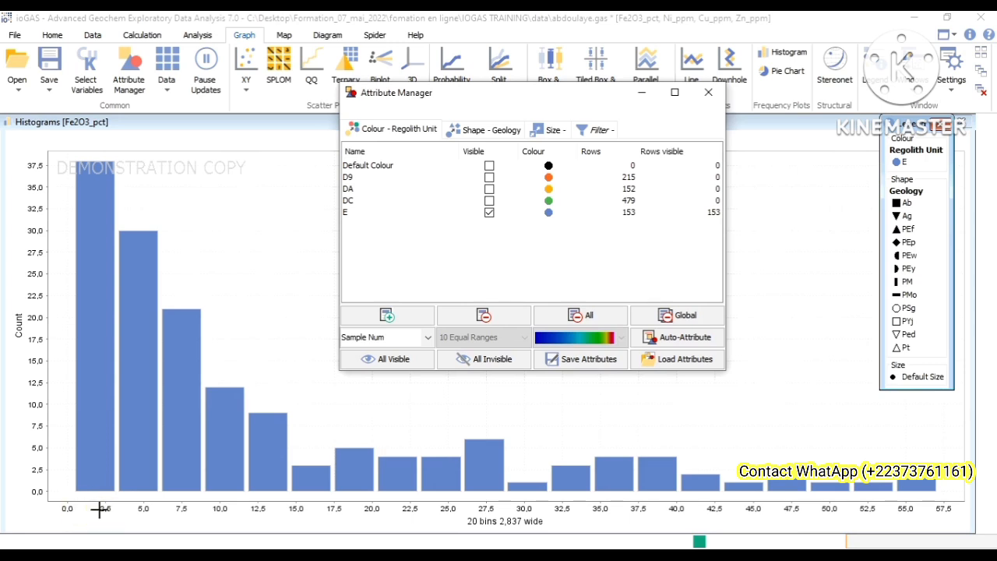
{"action": "left_click", "coordinate": [103, 507]}
{"action": "left_click", "coordinate": [122, 493]}
{"action": "left_click", "coordinate": [116, 505]}
{"action": "left_click", "coordinate": [113, 508]}
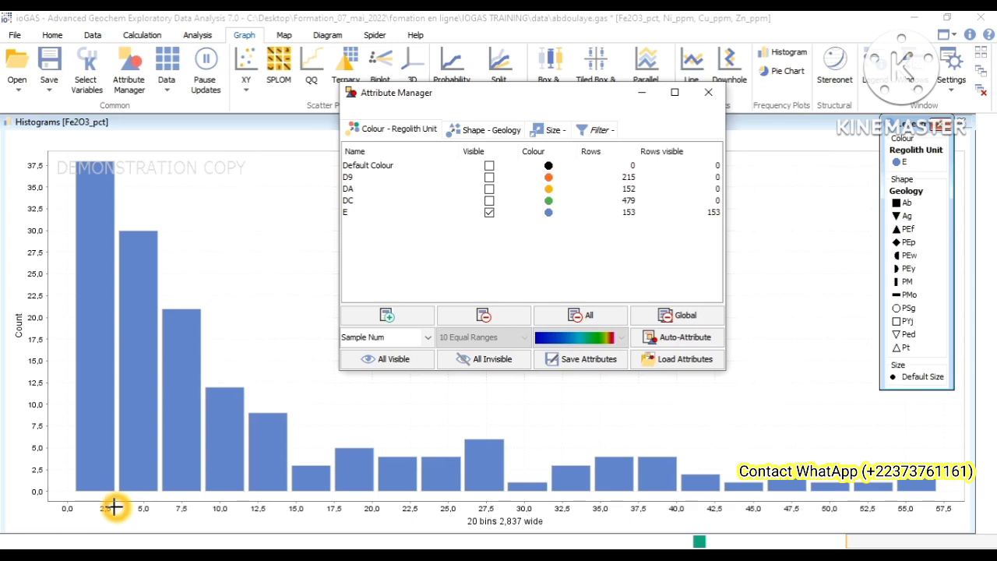
{"action": "left_click", "coordinate": [114, 506]}
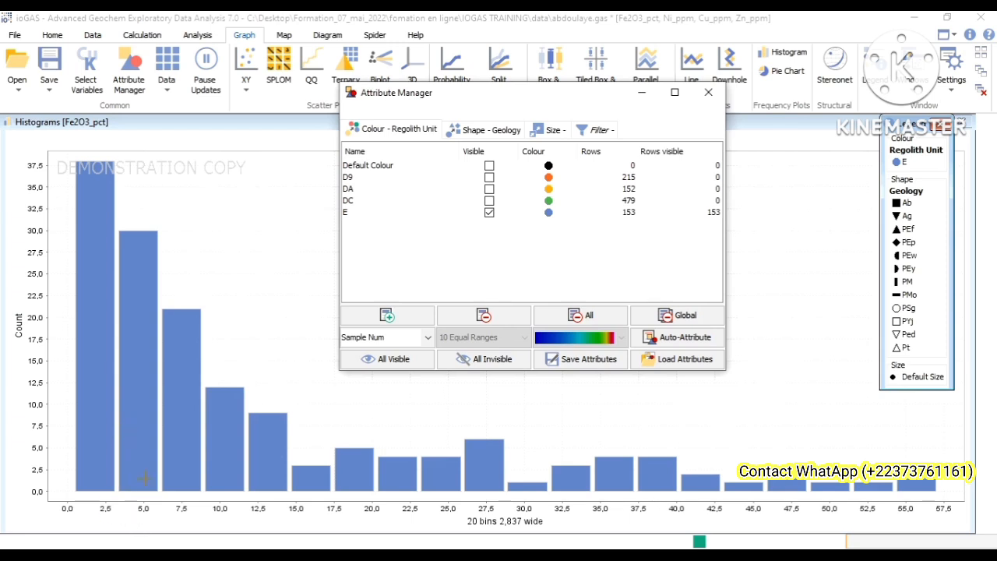
{"action": "left_click", "coordinate": [223, 473]}
{"action": "left_click", "coordinate": [558, 465]}
{"action": "mouse_move", "coordinate": [558, 465]}
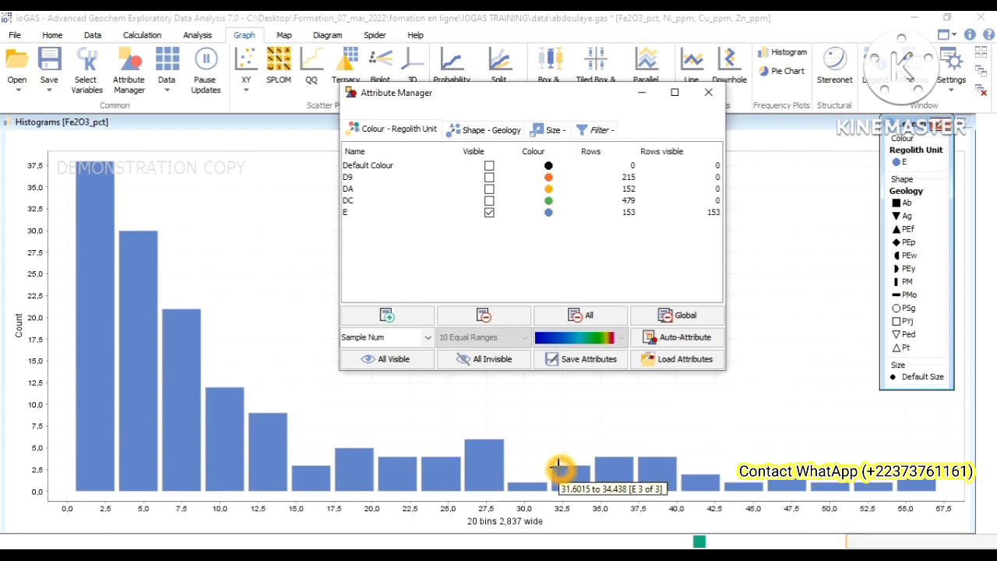
Step: Show regolith units DC, DA and D9 along with E in the histogram, switching DA off and on to compare the stacked bars
{"action": "left_click", "coordinate": [489, 200]}
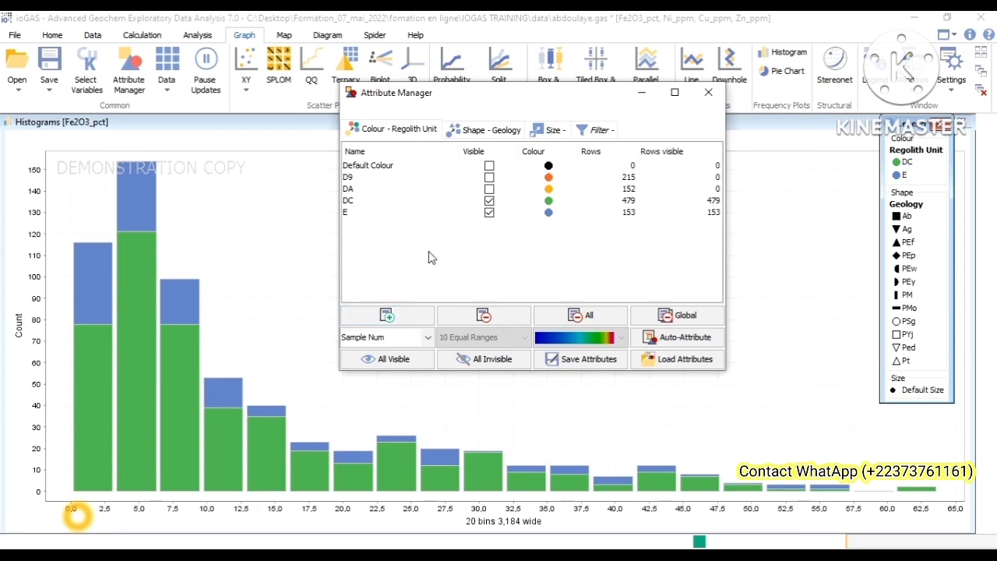
{"action": "left_click", "coordinate": [489, 188]}
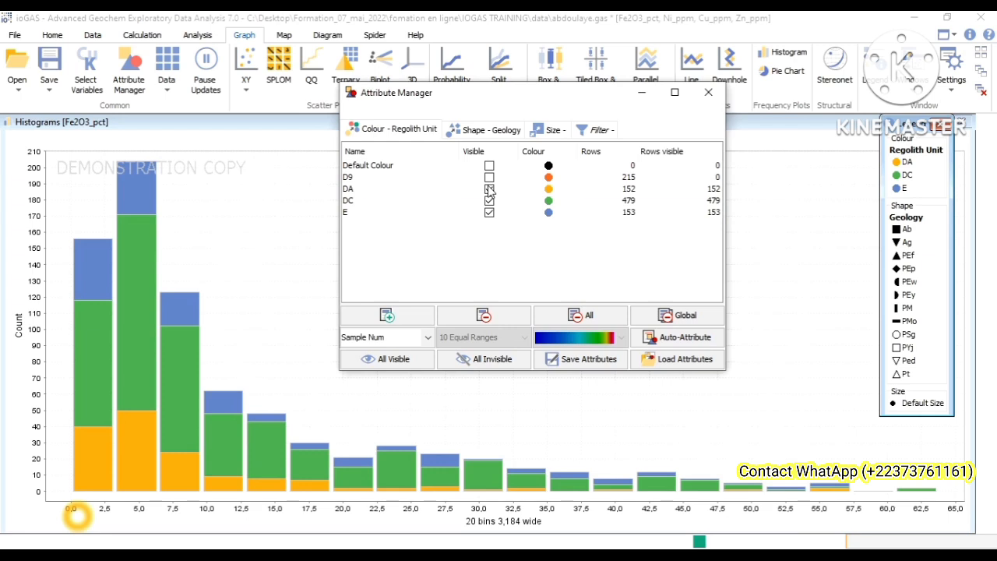
{"action": "left_click", "coordinate": [489, 188]}
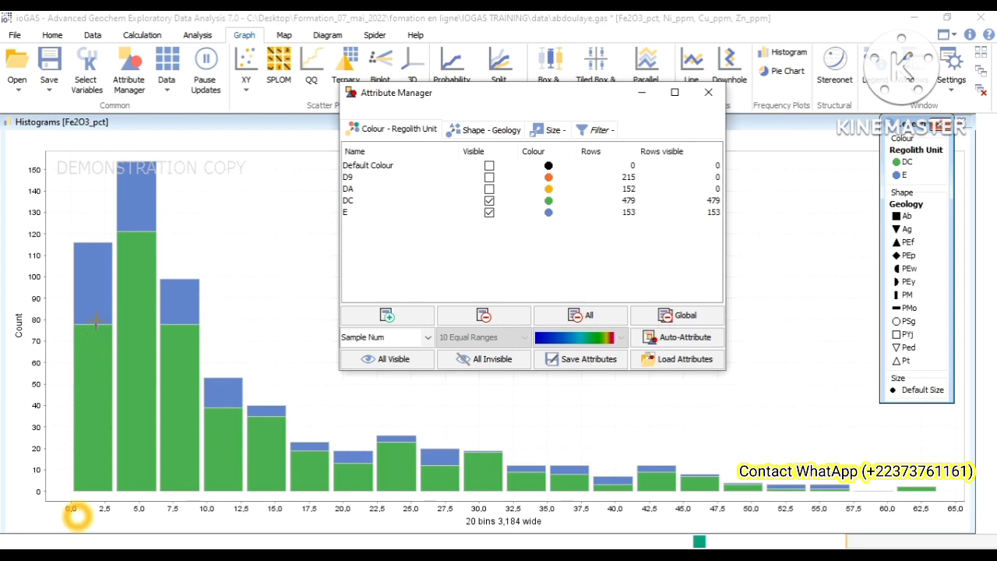
{"action": "mouse_move", "coordinate": [95, 321]}
{"action": "left_click", "coordinate": [489, 190]}
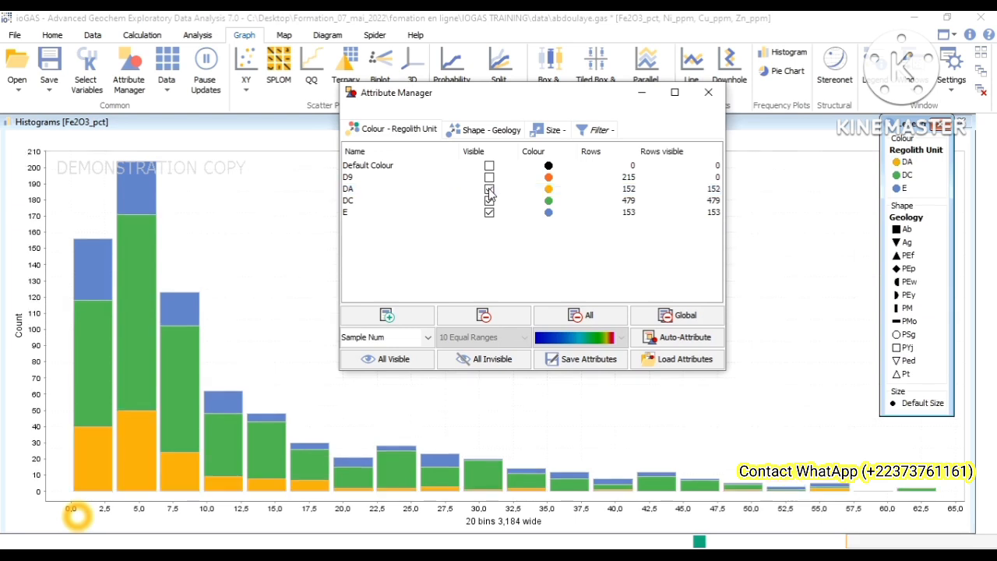
{"action": "left_click", "coordinate": [490, 177]}
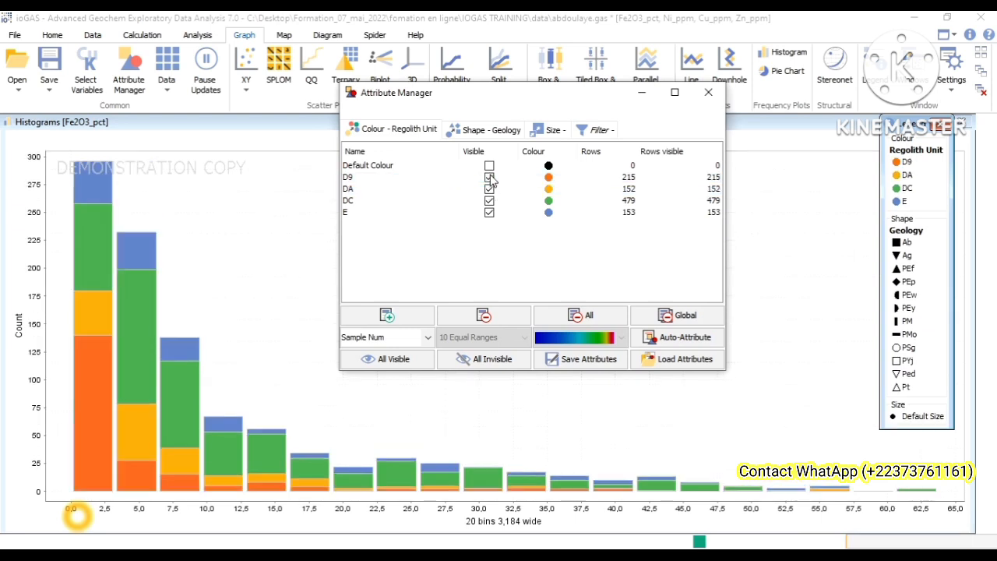
Step: Hide the regolith units one by one from D9 to E, and make them visible again from E up to D9
{"action": "left_click", "coordinate": [489, 178]}
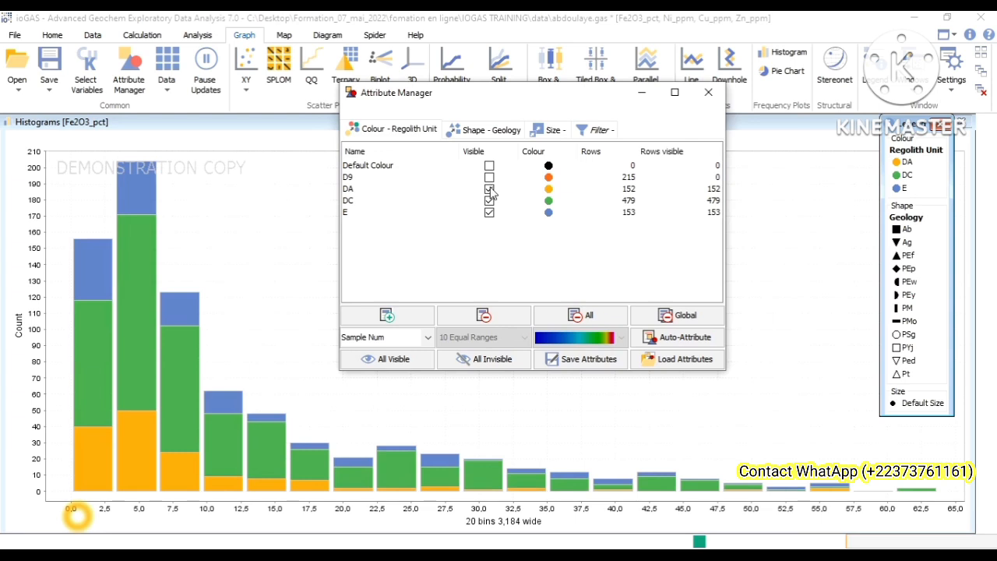
{"action": "left_click", "coordinate": [491, 191]}
{"action": "left_click", "coordinate": [489, 200]}
{"action": "left_click", "coordinate": [491, 213]}
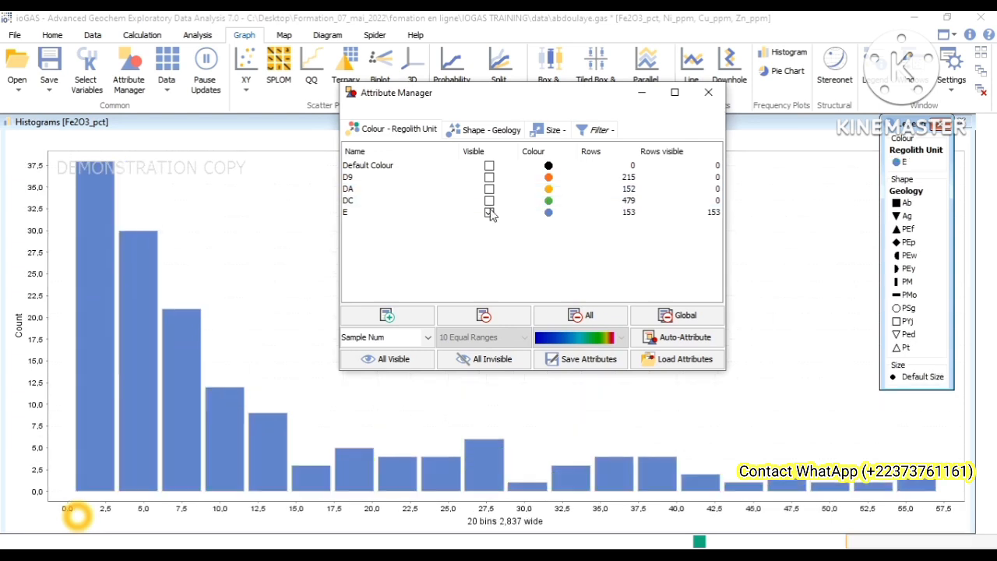
{"action": "left_click", "coordinate": [490, 212]}
{"action": "left_click", "coordinate": [489, 212]}
{"action": "left_click", "coordinate": [489, 200]}
{"action": "left_click", "coordinate": [489, 189]}
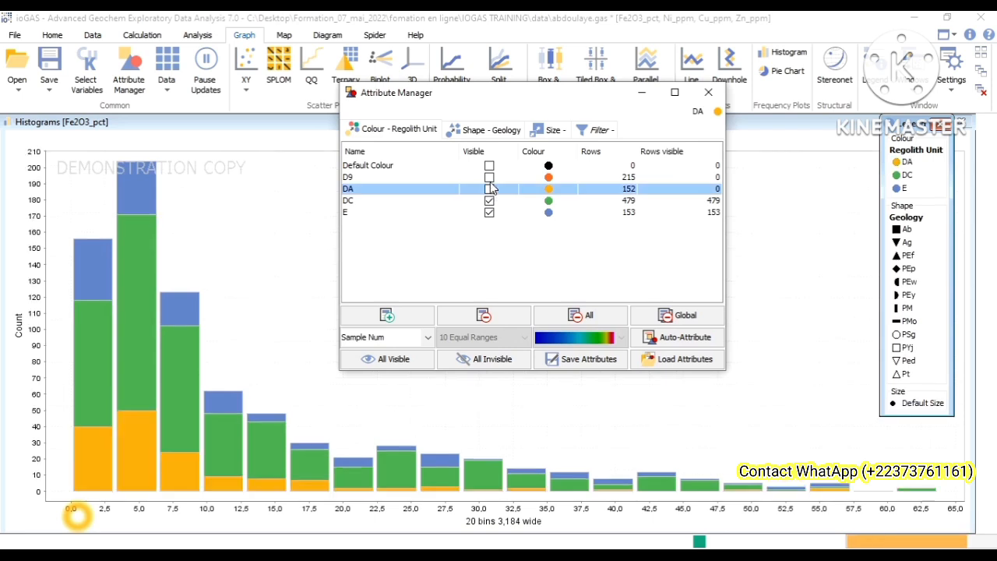
{"action": "left_click", "coordinate": [490, 178]}
{"action": "left_click", "coordinate": [490, 177]}
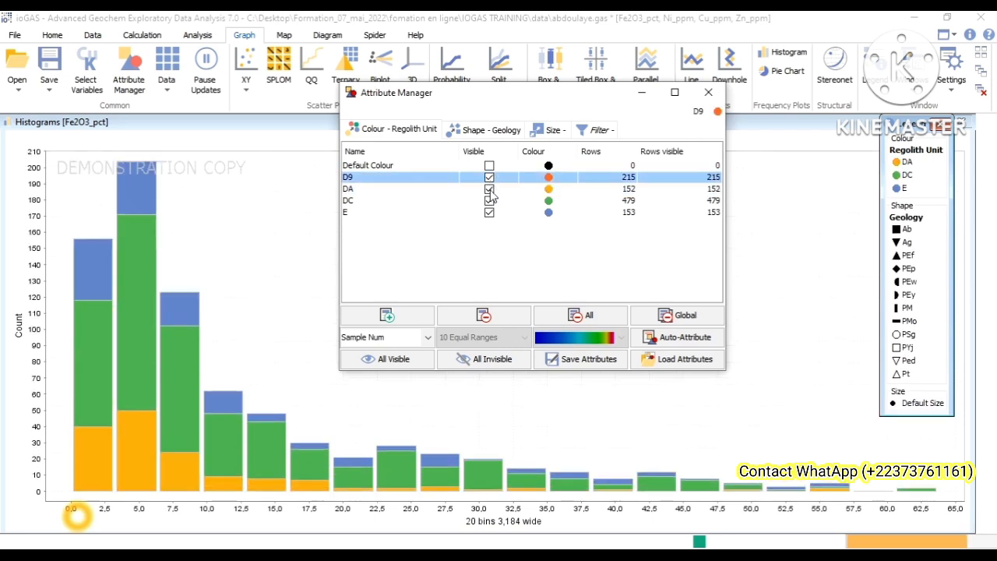
Step: Hide all regolith units, make only DC visible in the histogram, and close the Attribute Manager
{"action": "left_click", "coordinate": [489, 189]}
{"action": "left_click", "coordinate": [491, 201]}
{"action": "left_click", "coordinate": [489, 212]}
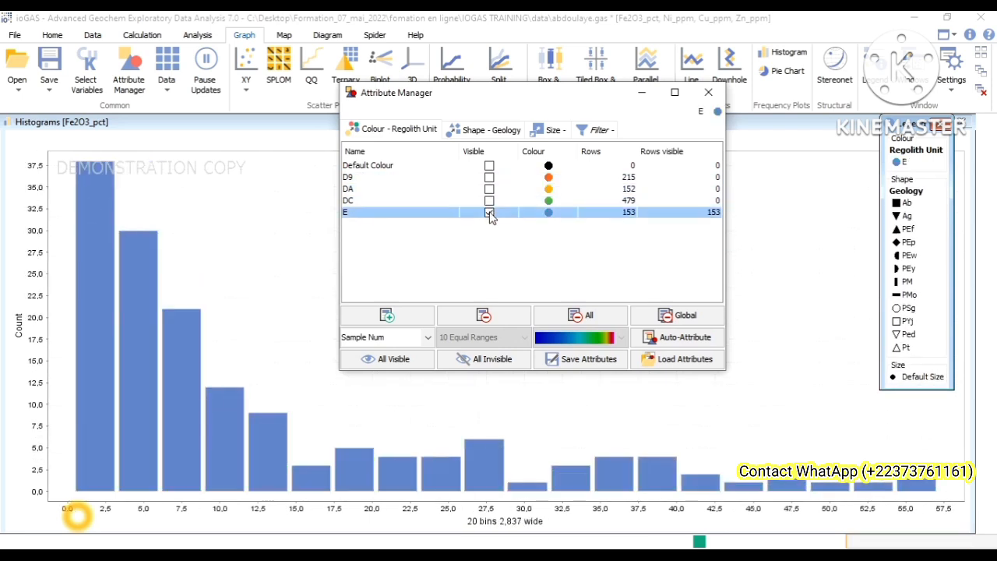
{"action": "left_click", "coordinate": [704, 93]}
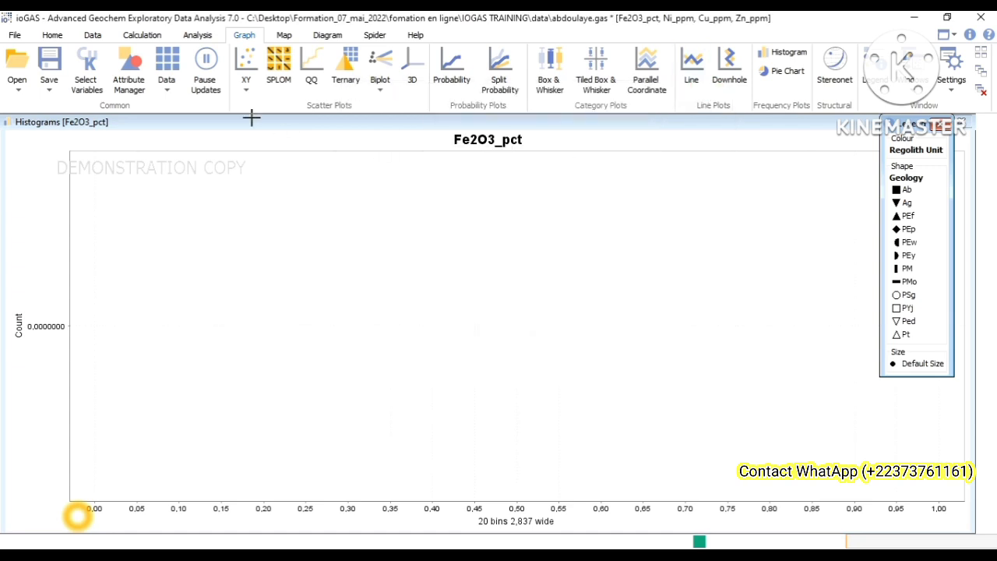
{"action": "left_click", "coordinate": [124, 90]}
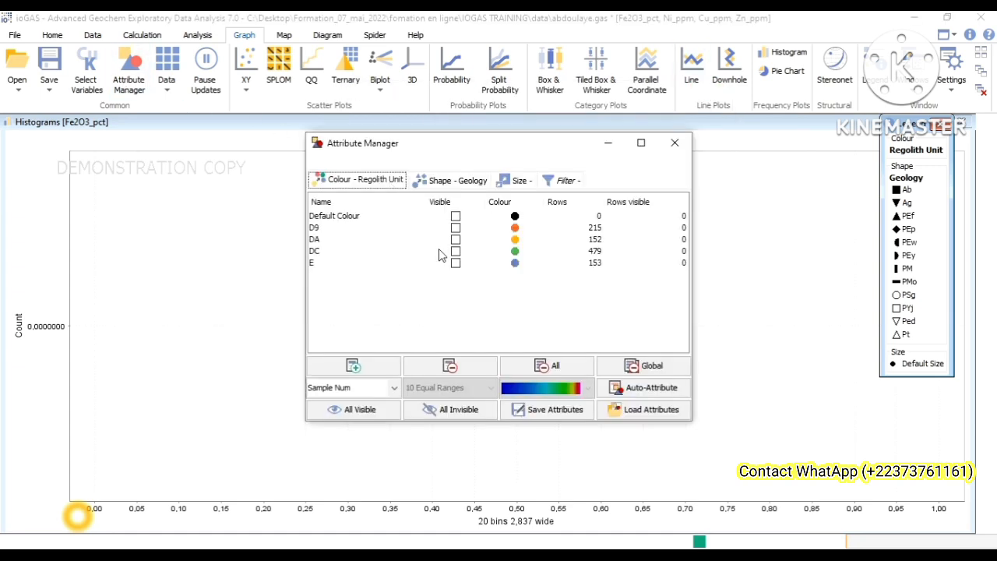
{"action": "left_click", "coordinate": [455, 252]}
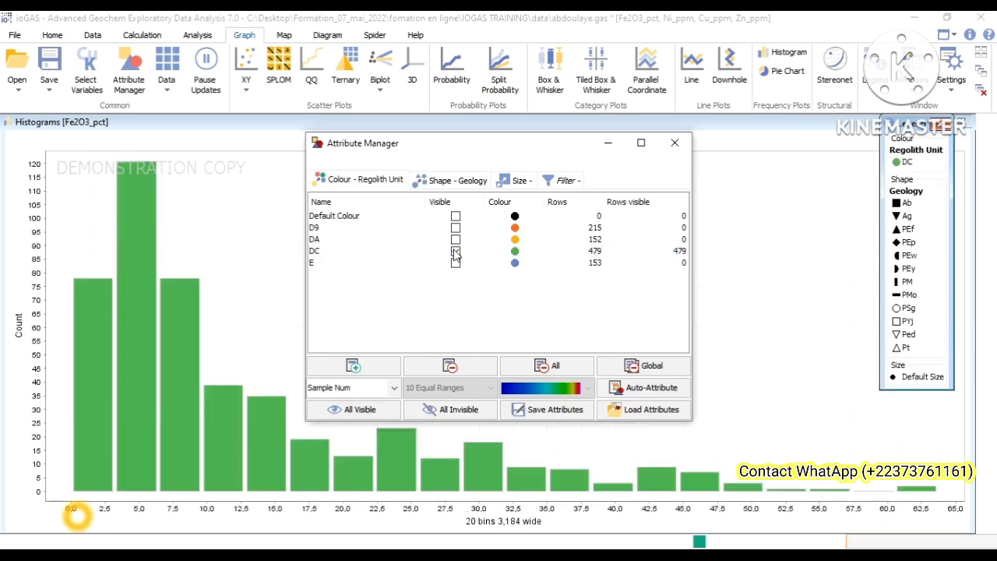
{"action": "left_click", "coordinate": [671, 143]}
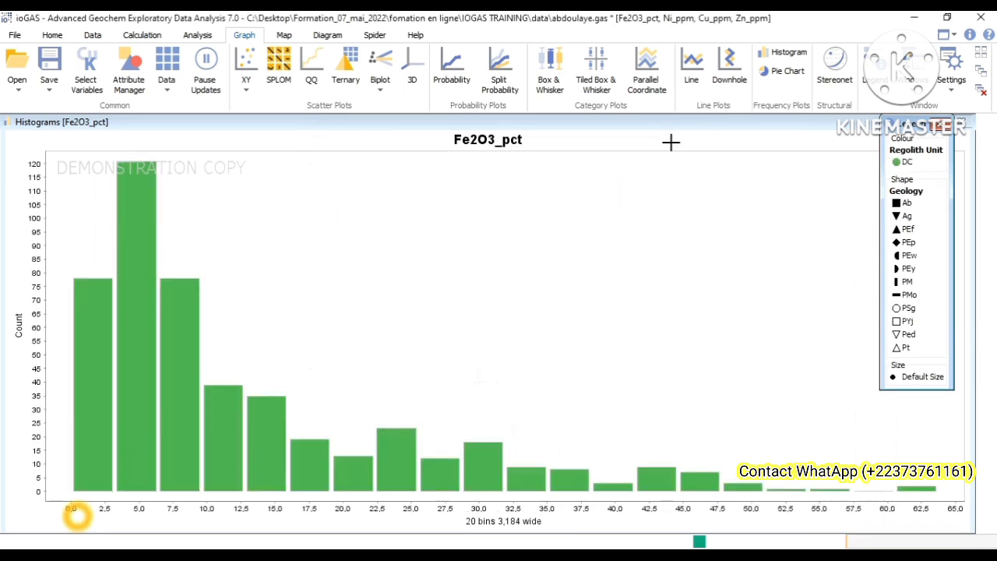
Step: In the histogram's Plot Settings, change the title text to Fe2O3_pctfgfgfggg and apply it
{"action": "right_click", "coordinate": [424, 233]}
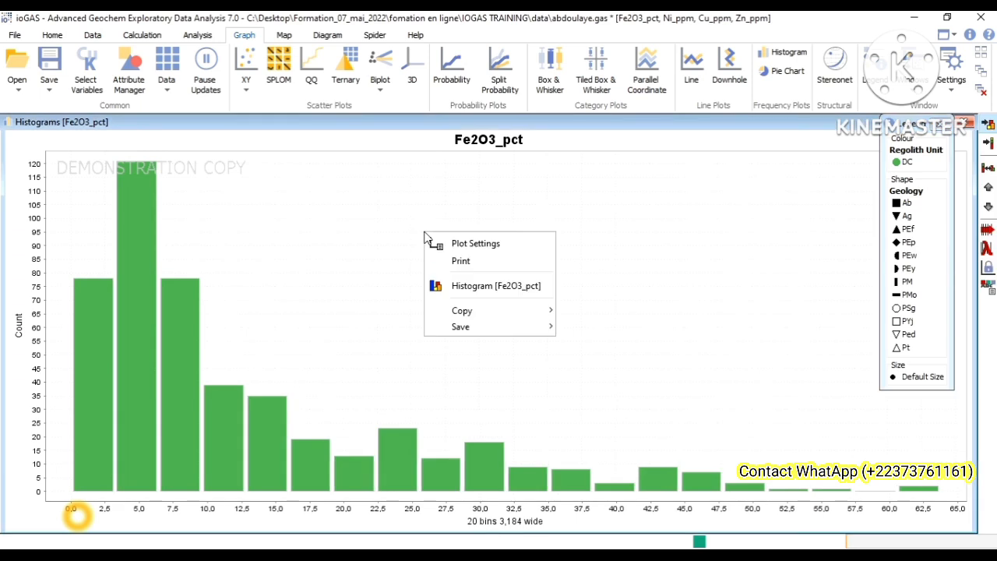
{"action": "left_click", "coordinate": [471, 243]}
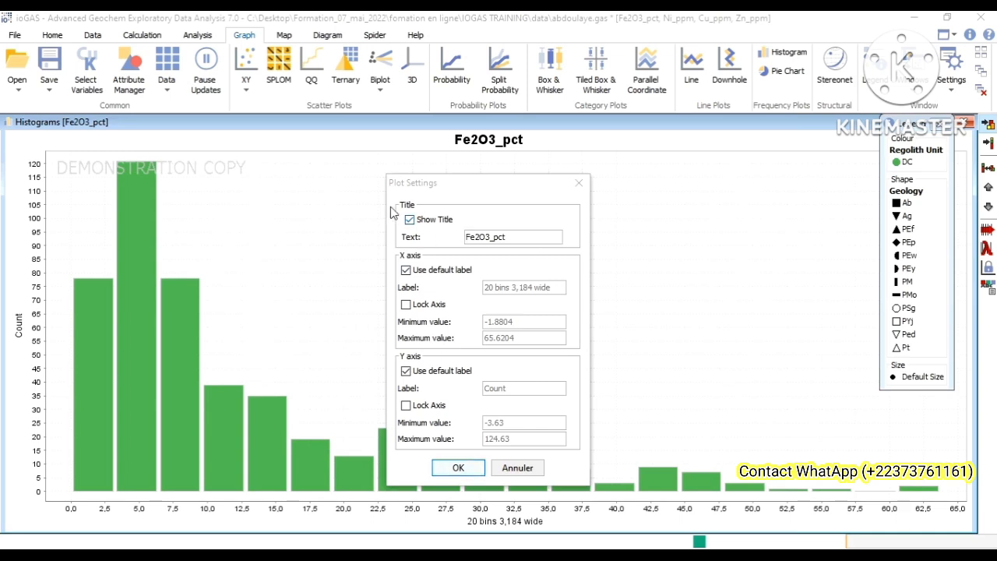
{"action": "left_click", "coordinate": [420, 216]}
{"action": "left_click", "coordinate": [441, 236]}
{"action": "left_click", "coordinate": [467, 236]}
{"action": "left_click", "coordinate": [529, 236]}
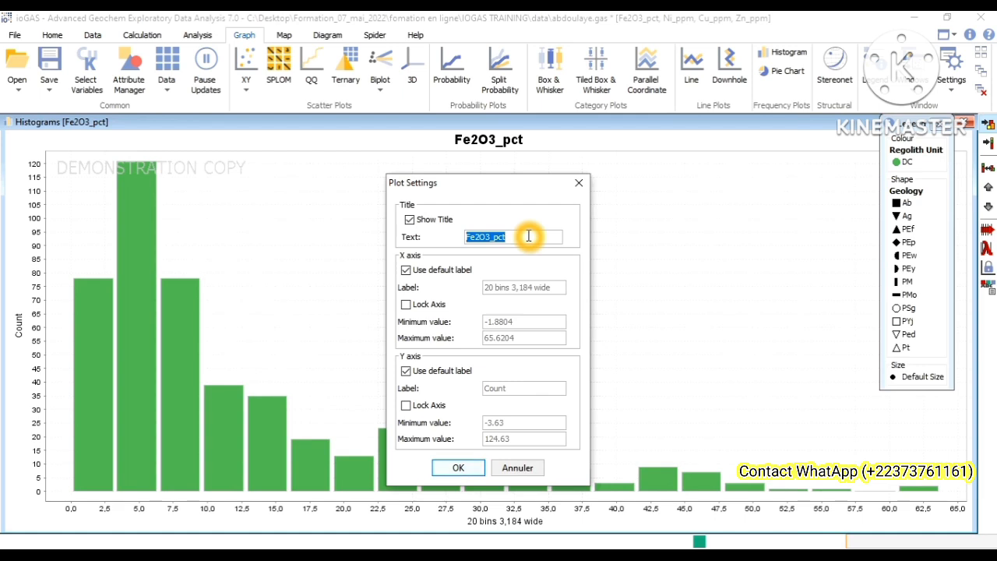
{"action": "left_click", "coordinate": [528, 236]}
{"action": "type", "text": "fgfgfggg"}
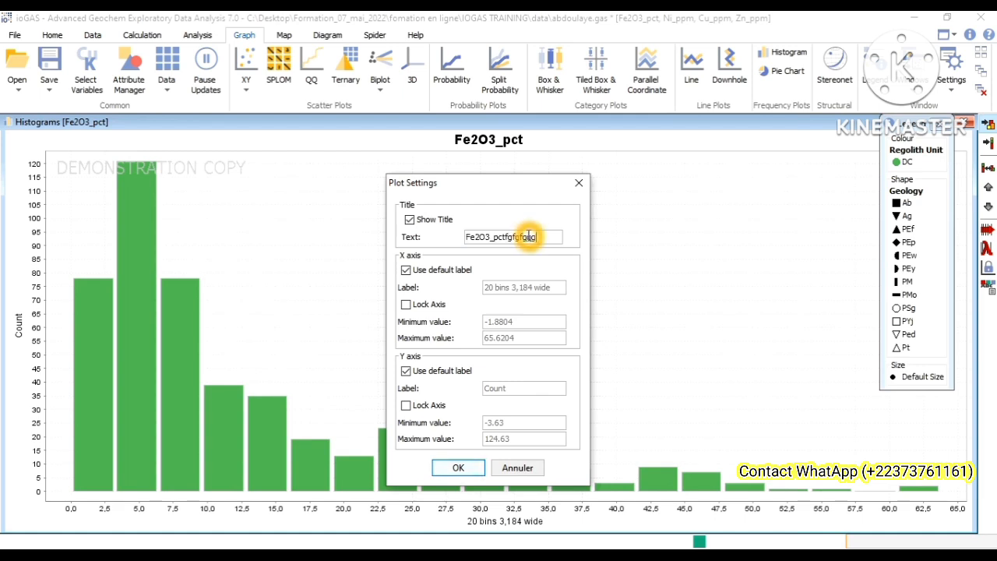
{"action": "left_click", "coordinate": [459, 469]}
Step: Reopen the histogram's Plot Settings and set the title text to Fe2O3_pct
{"action": "right_click", "coordinate": [441, 242]}
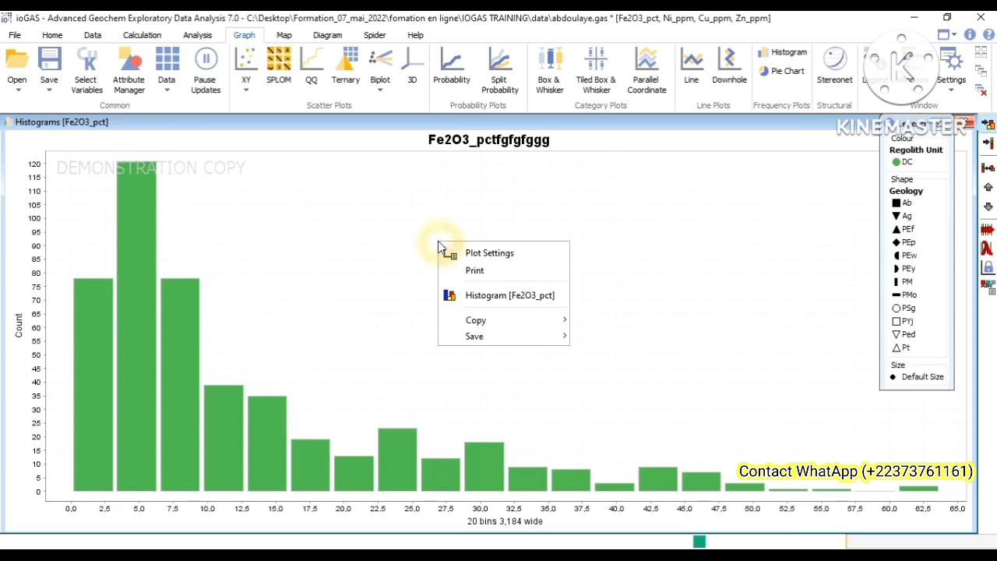
{"action": "left_click", "coordinate": [484, 254]}
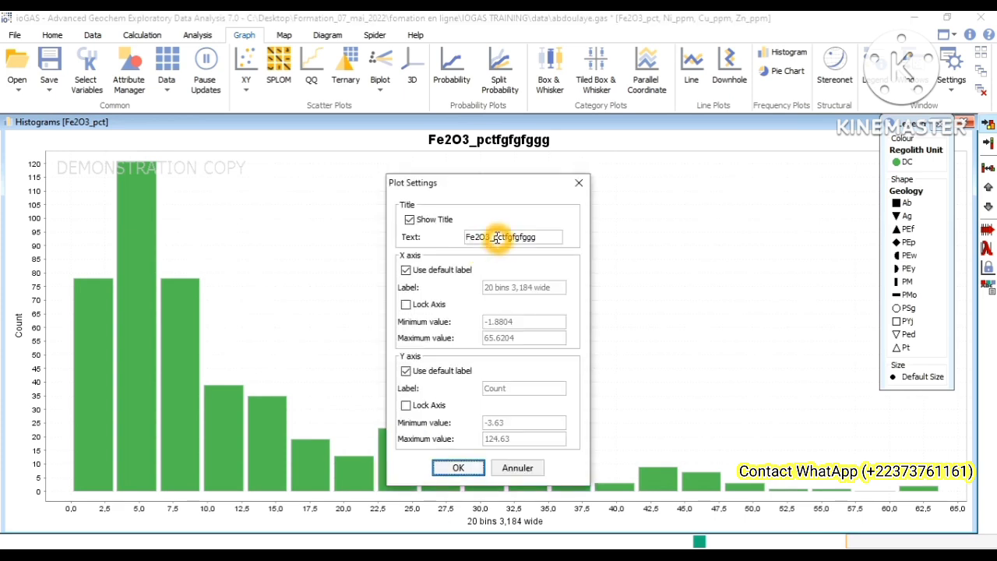
{"action": "left_click_drag", "start_coordinate": [508, 237], "coordinate": [546, 237]}
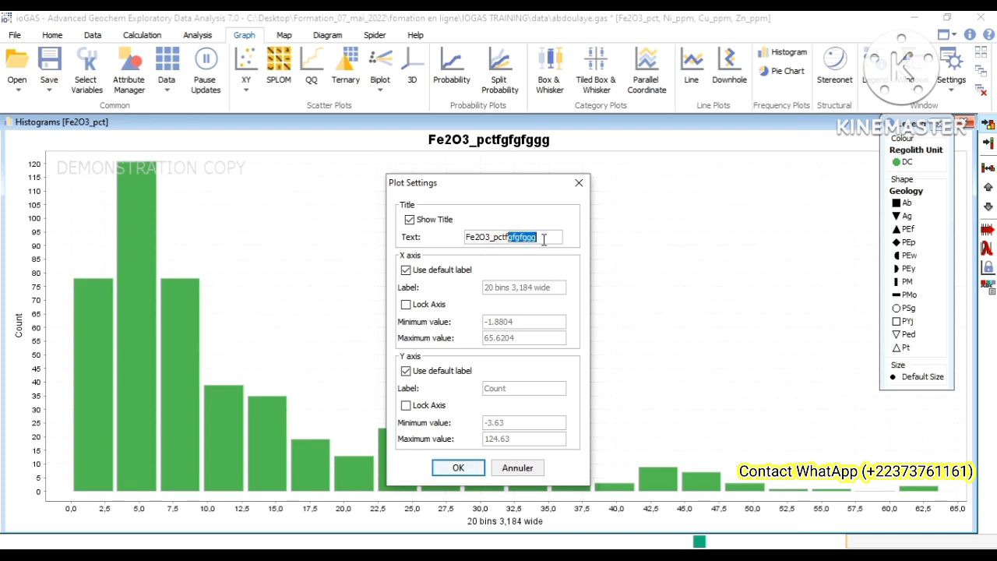
{"action": "key", "text": "BackSpace"}
Step: Turn off the X axis default label to make its text editable, select the text, and turn the default label back on
{"action": "left_click", "coordinate": [466, 290]}
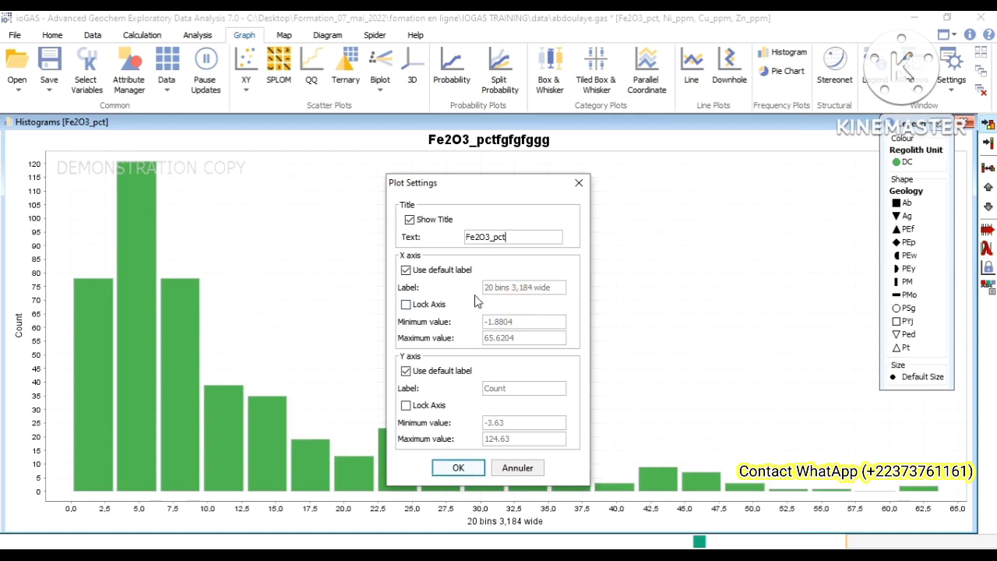
{"action": "left_click", "coordinate": [479, 286]}
{"action": "left_click", "coordinate": [545, 289]}
{"action": "left_click", "coordinate": [405, 272]}
{"action": "left_click", "coordinate": [406, 273]}
{"action": "left_click_drag", "start_coordinate": [477, 287], "coordinate": [557, 287]}
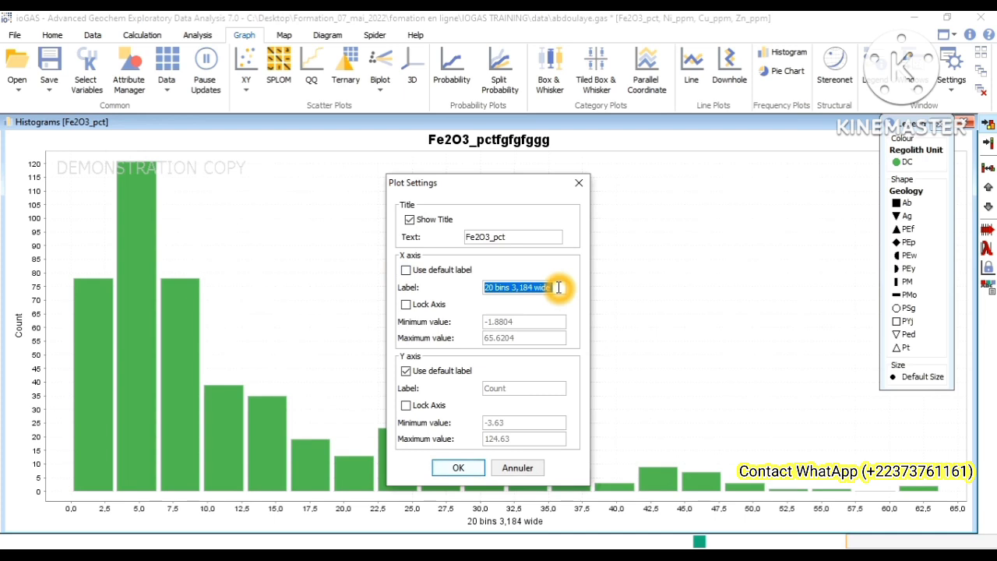
{"action": "left_click", "coordinate": [558, 288]}
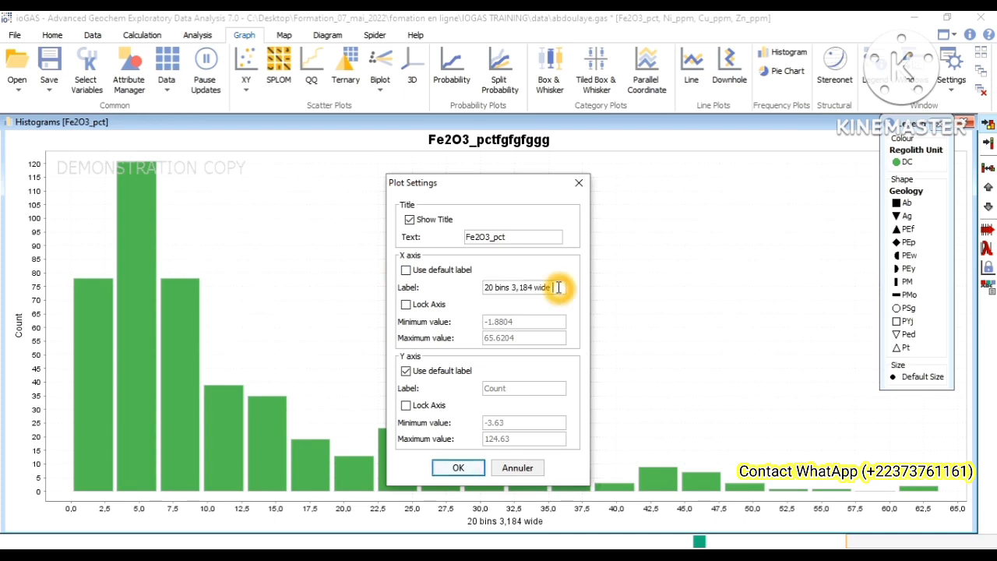
{"action": "left_click", "coordinate": [406, 271]}
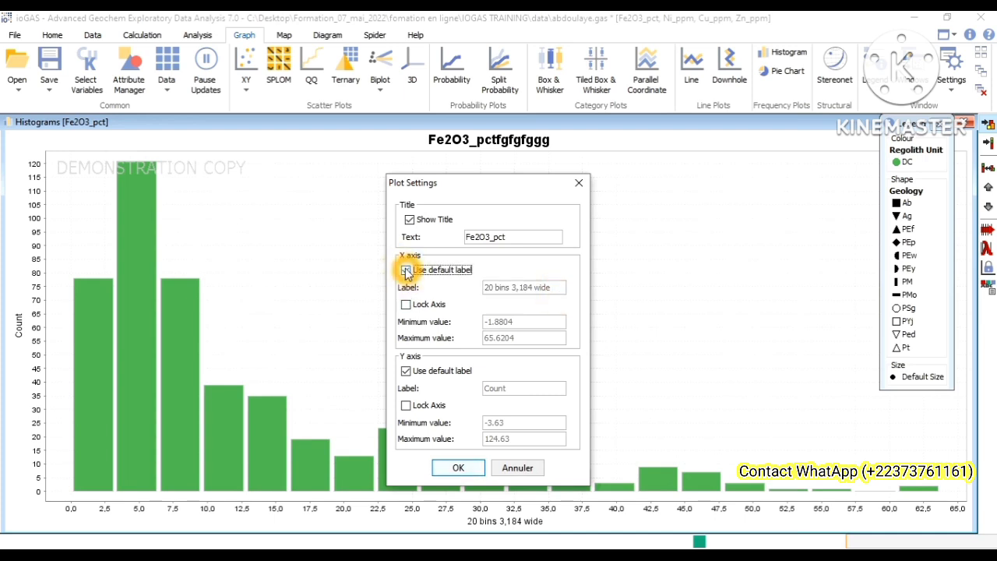
Step: Lock the X axis and set its minimum value to 0
{"action": "left_click", "coordinate": [406, 305]}
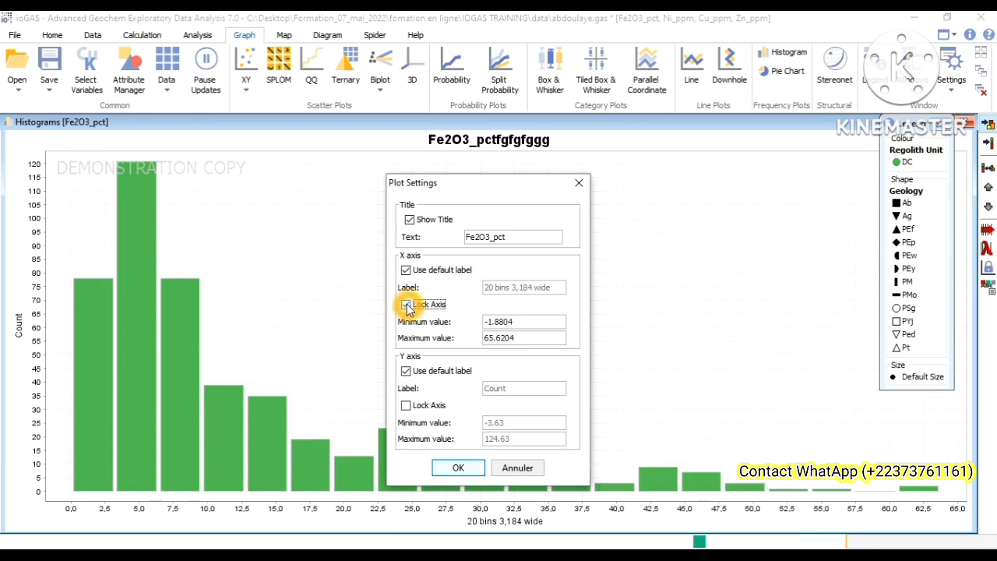
{"action": "left_click", "coordinate": [498, 331]}
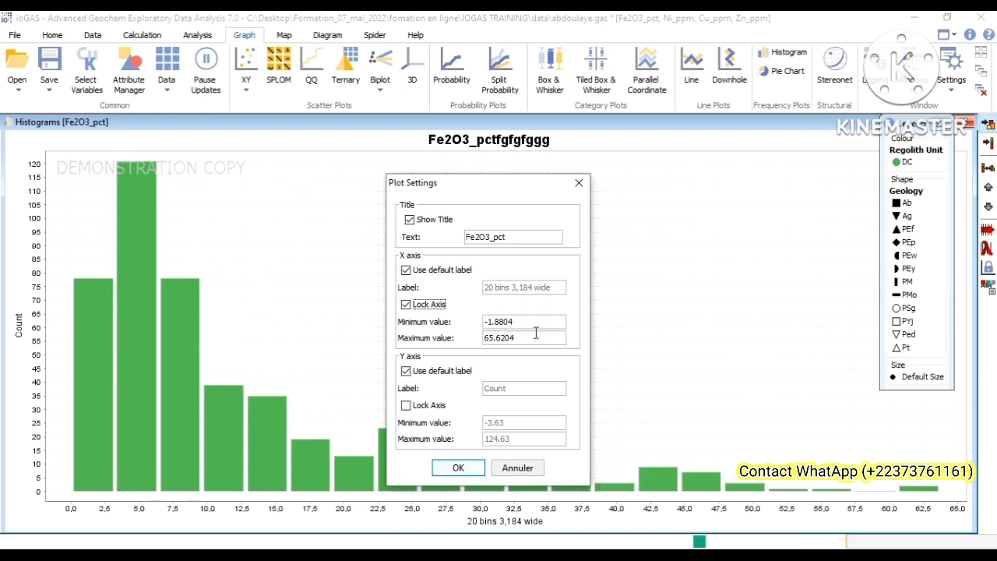
{"action": "left_click", "coordinate": [543, 329]}
{"action": "left_click", "coordinate": [541, 325]}
{"action": "left_click_drag", "start_coordinate": [485, 323], "coordinate": [532, 325]}
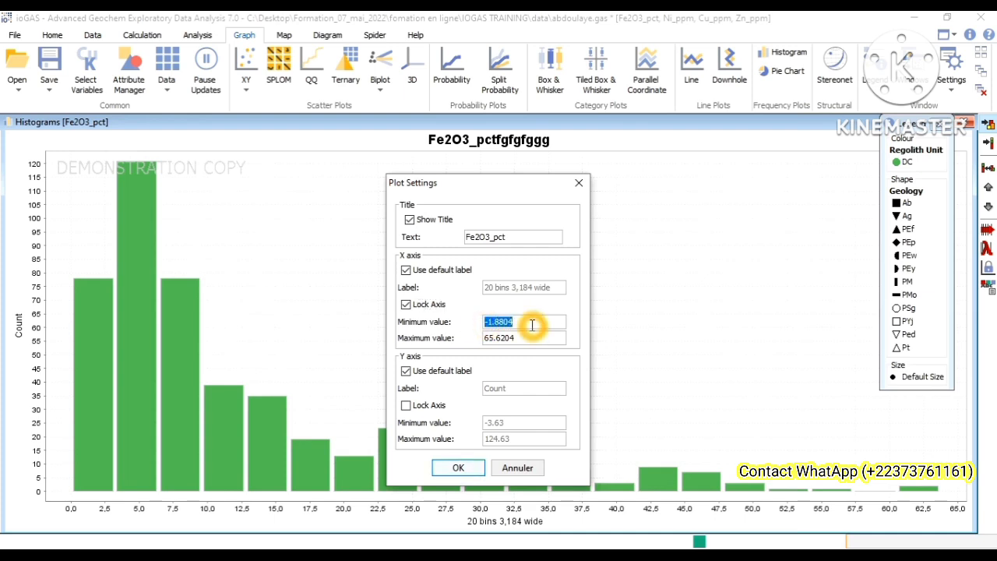
{"action": "type", "text": "0"}
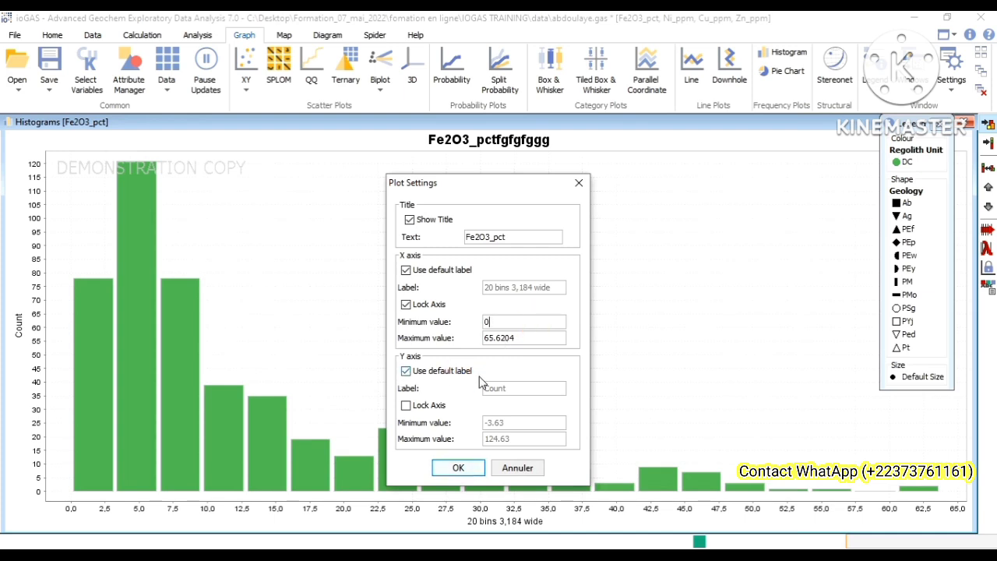
Step: Turn off the Y axis default label in Plot Settings to make its text editable, keeping the label as Count
{"action": "left_click", "coordinate": [409, 374]}
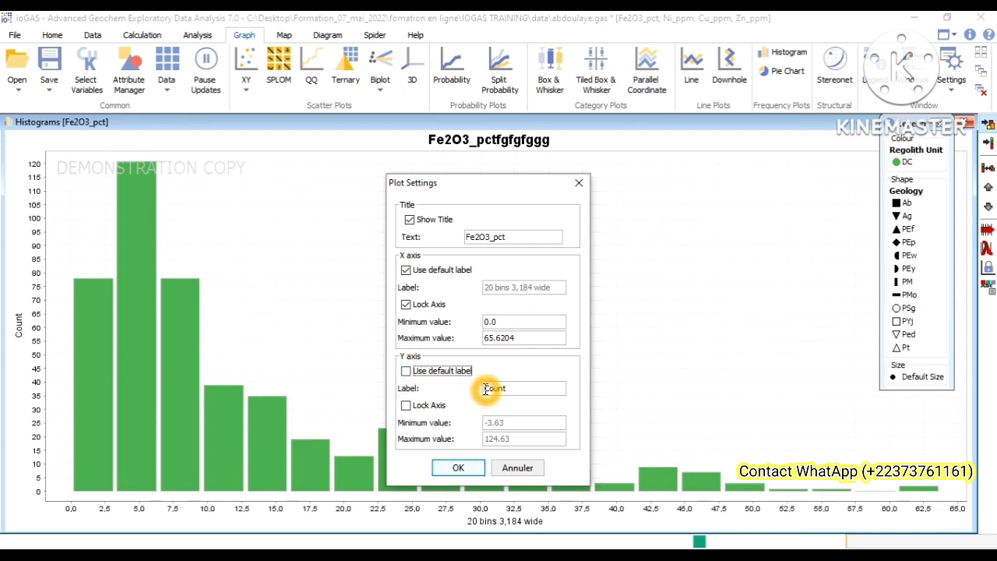
{"action": "double_click", "coordinate": [486, 389]}
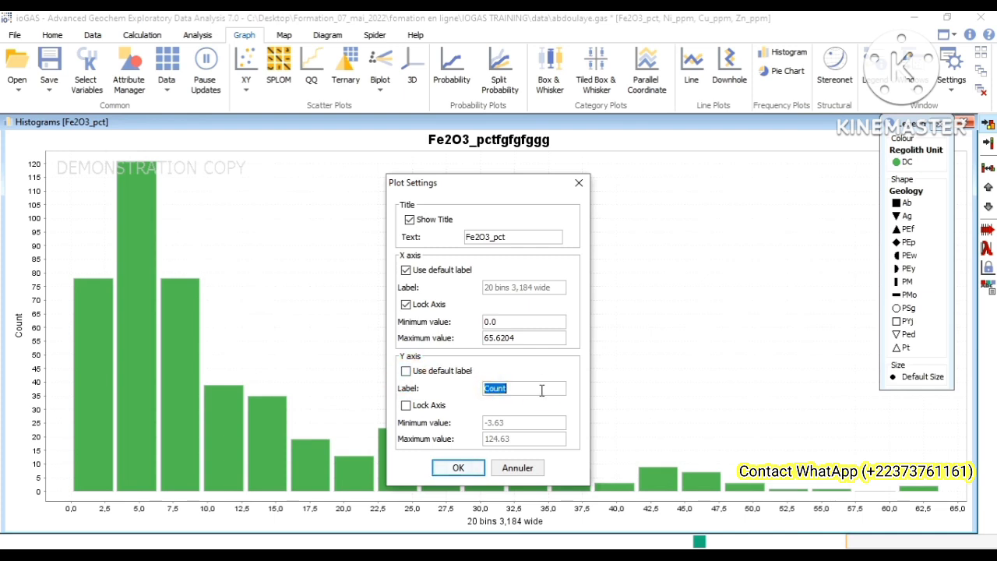
{"action": "left_click", "coordinate": [522, 390]}
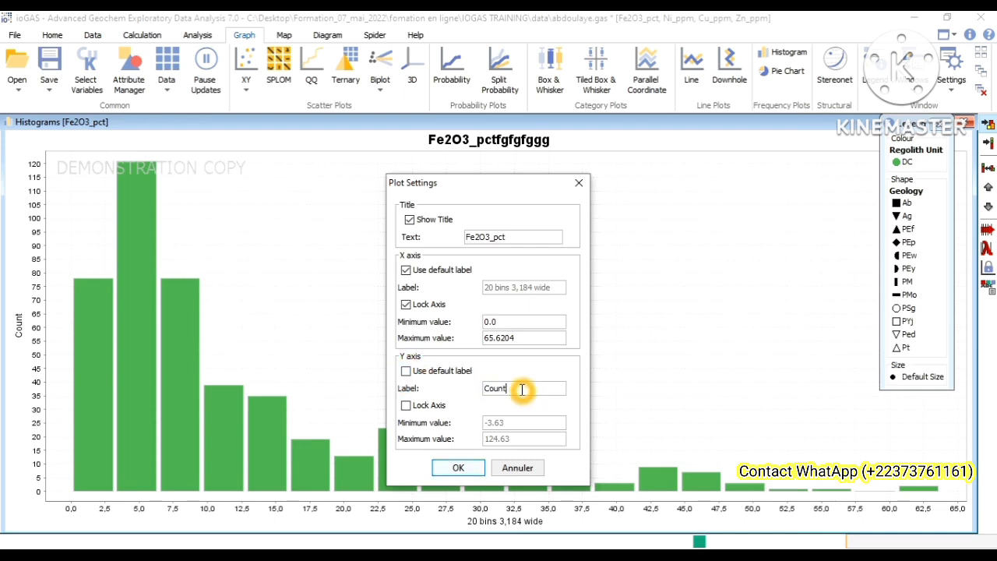
Step: Lock the Y axis, set its minimum value to 0, and apply the plot settings to the Fe2O3_pct histogram
{"action": "left_click", "coordinate": [407, 407]}
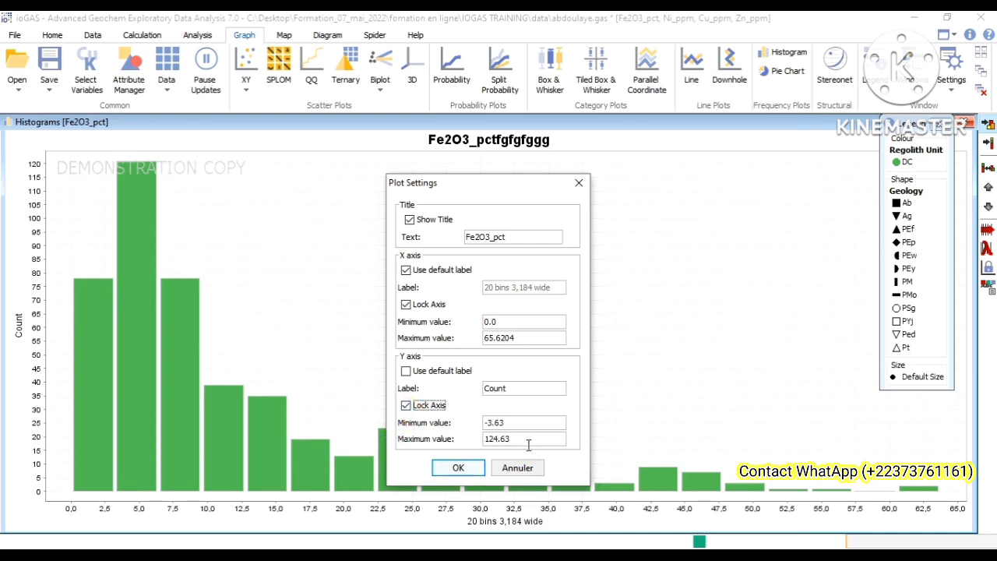
{"action": "left_click", "coordinate": [557, 448]}
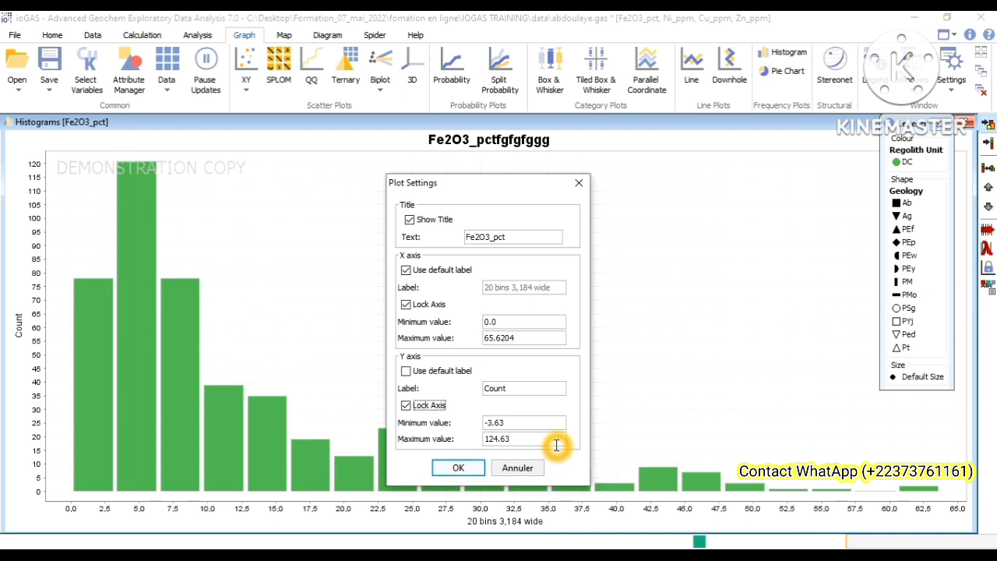
{"action": "left_click_drag", "start_coordinate": [484, 423], "coordinate": [516, 418]}
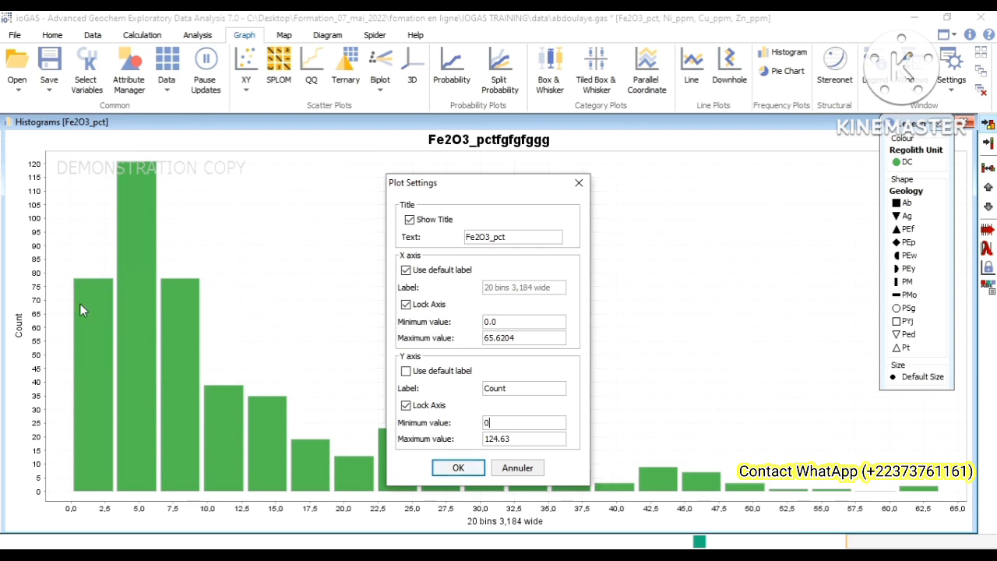
{"action": "left_click", "coordinate": [459, 468]}
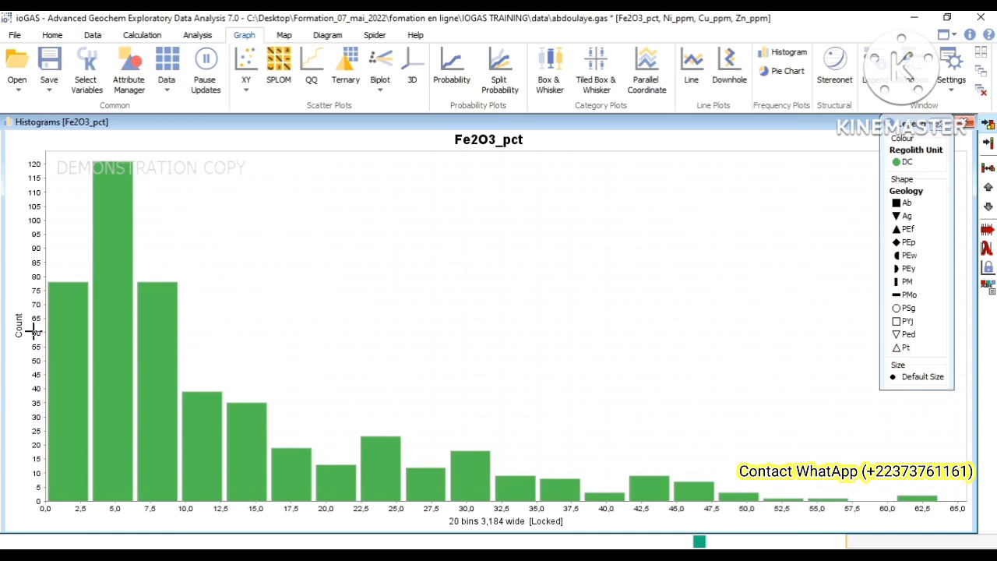
{"action": "left_click", "coordinate": [27, 479]}
{"action": "left_click", "coordinate": [195, 353]}
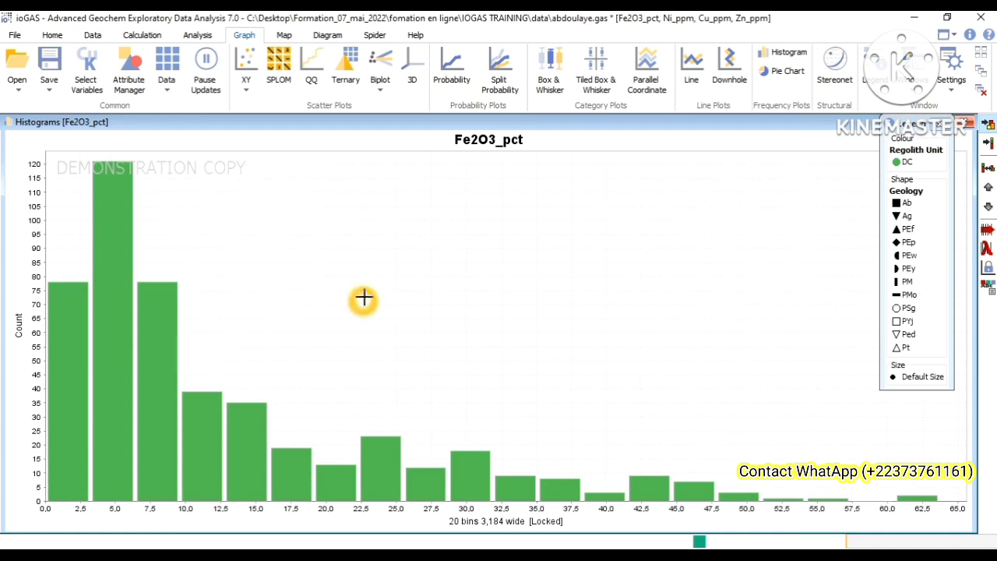
{"action": "right_click", "coordinate": [438, 251]}
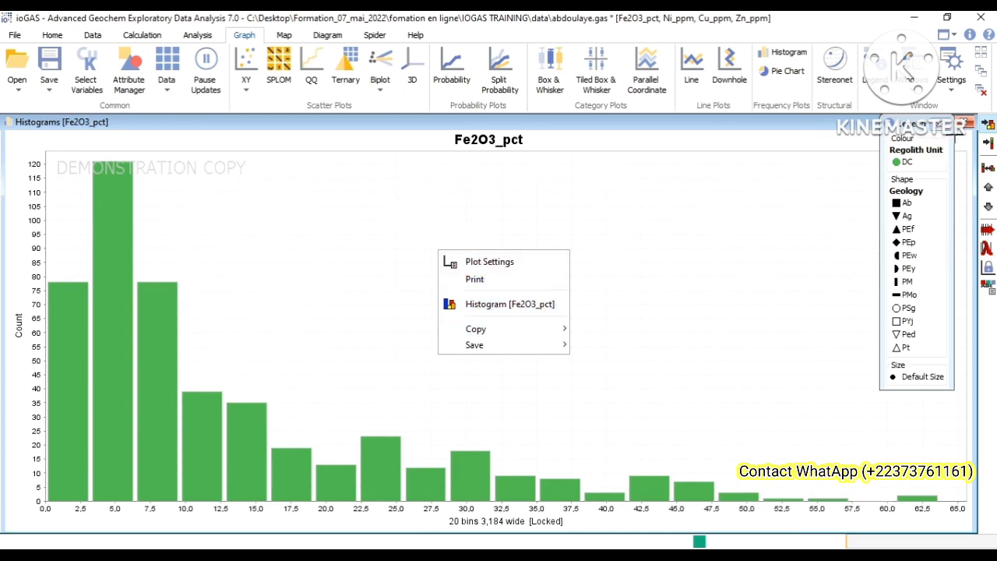
{"action": "left_click", "coordinate": [701, 199]}
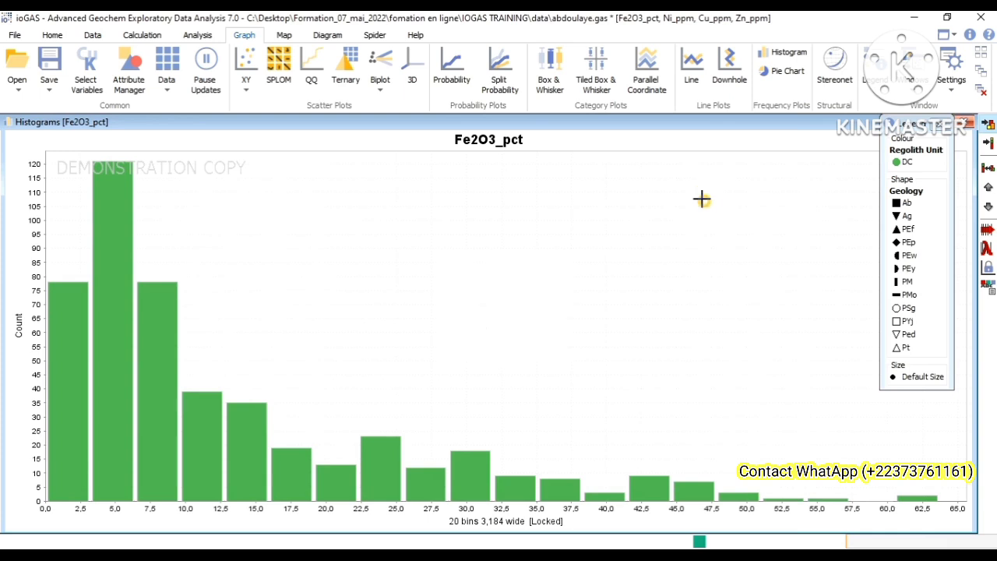
{"action": "left_click", "coordinate": [874, 82]}
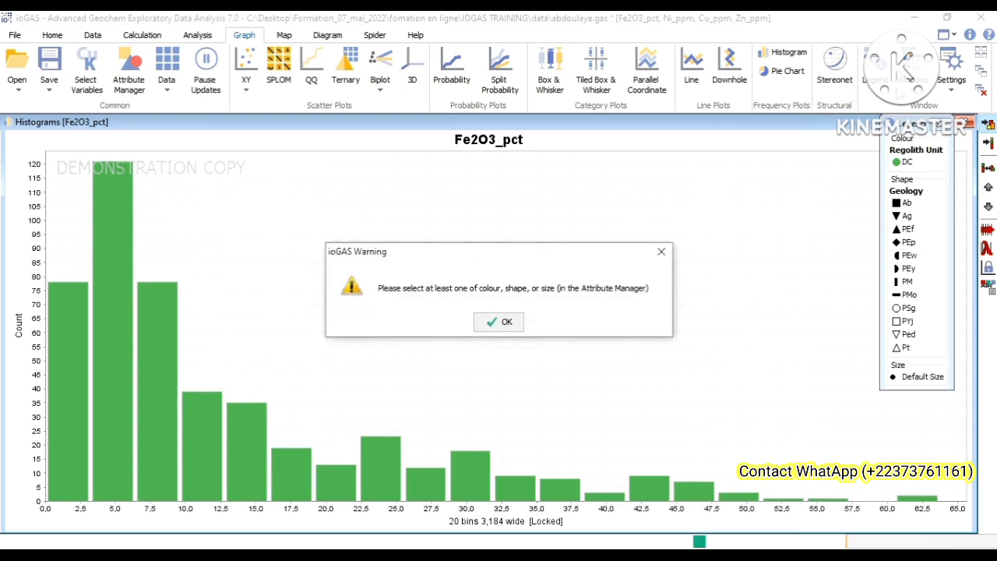
{"action": "left_click", "coordinate": [659, 252]}
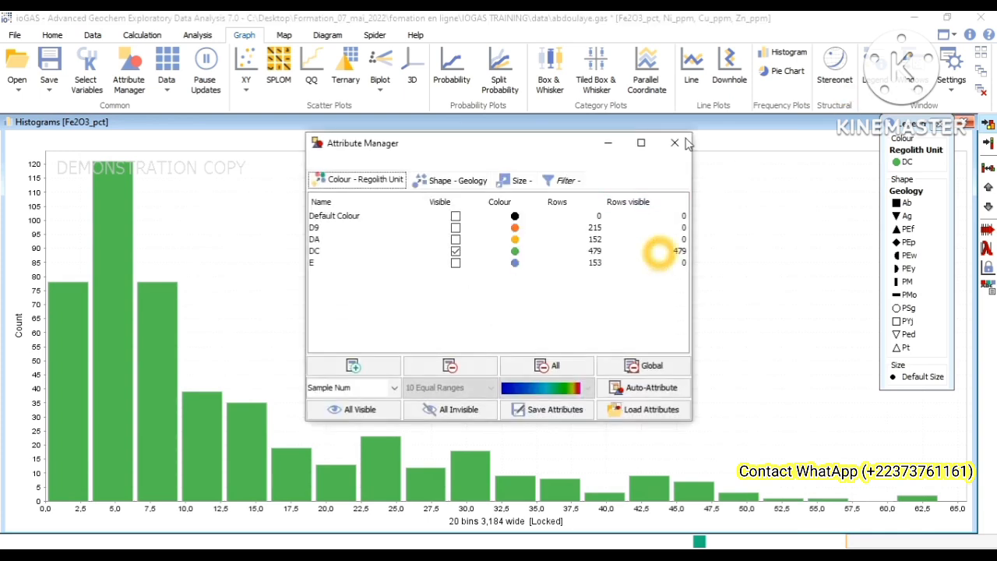
{"action": "left_click", "coordinate": [674, 143]}
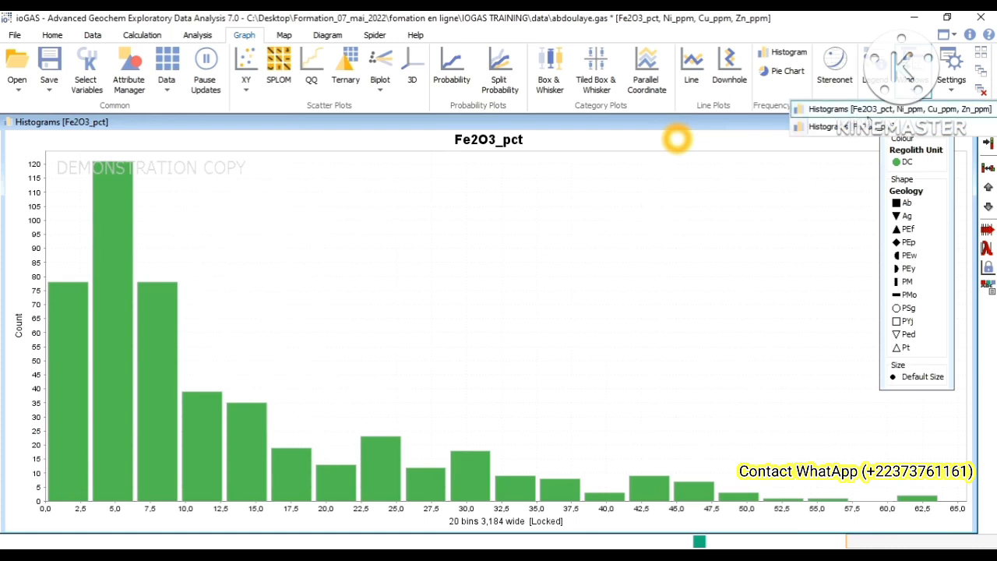
Step: Switch from the four-variable histograms to the single Fe2O3_pct histogram and back to the four-variable histograms
{"action": "left_click", "coordinate": [866, 111]}
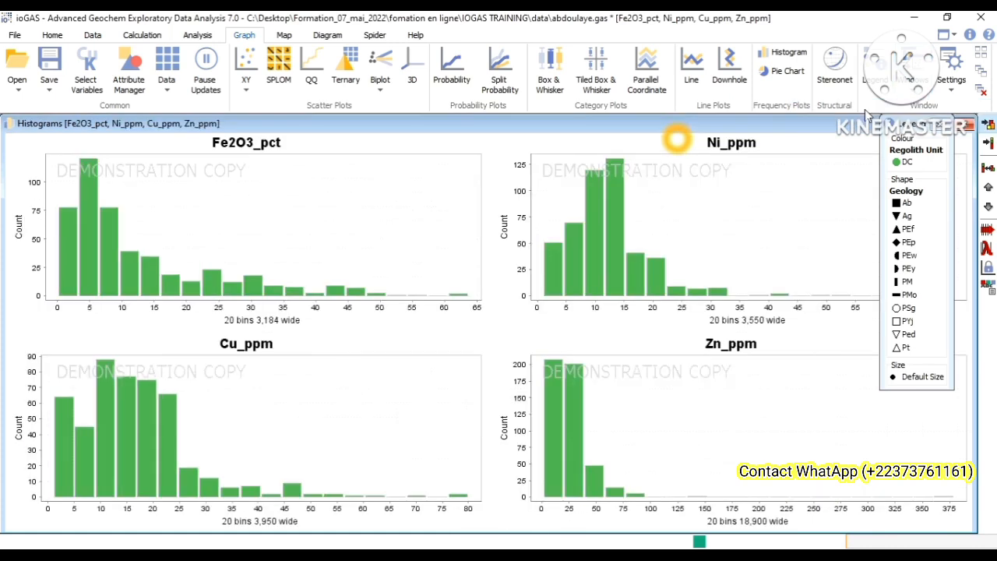
{"action": "left_click", "coordinate": [908, 76]}
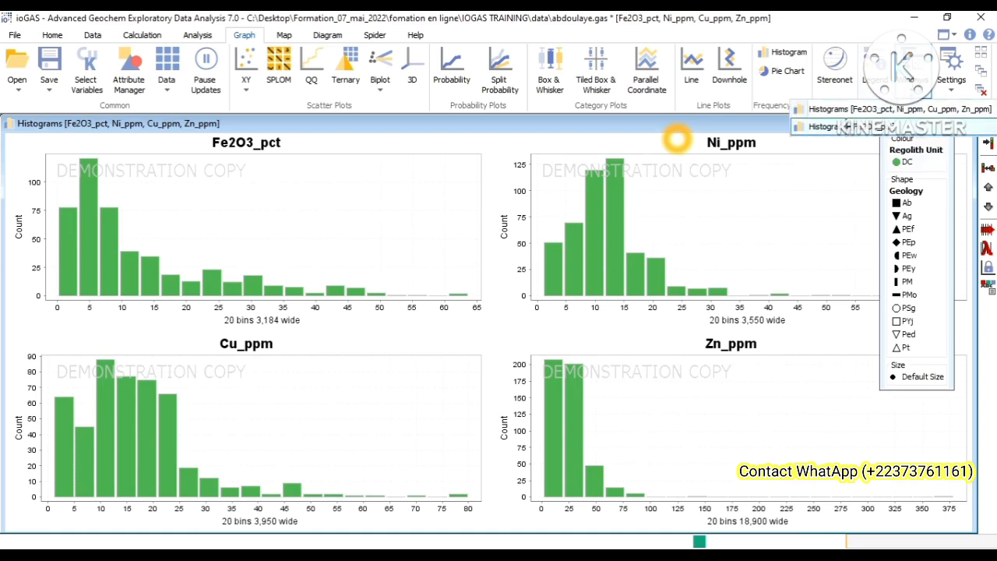
{"action": "left_click", "coordinate": [850, 127]}
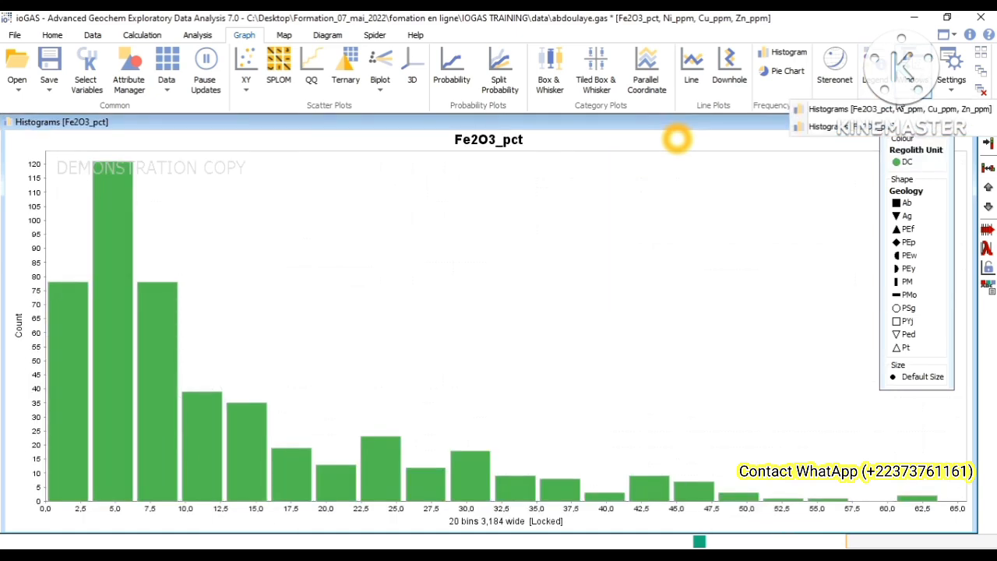
{"action": "left_click", "coordinate": [898, 109]}
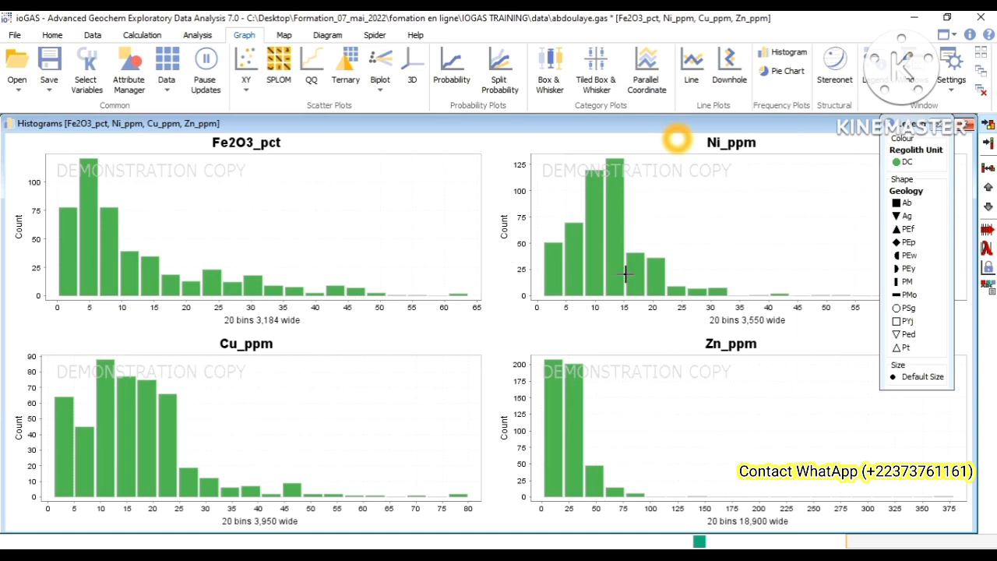
Step: View a pie chart of the Regolith Unit colour attribute with only DC visible, and close it
{"action": "left_click", "coordinate": [793, 78]}
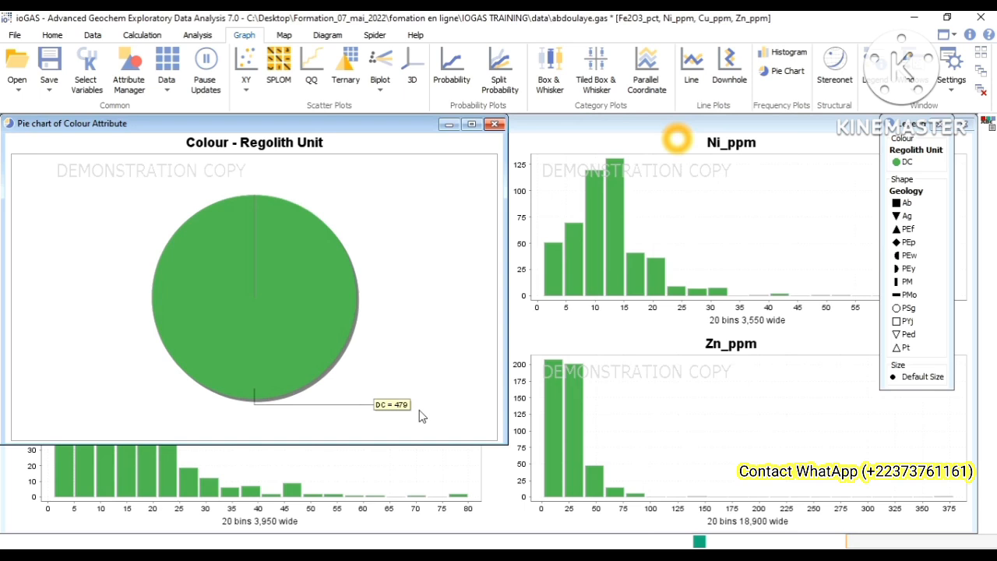
{"action": "left_click", "coordinate": [495, 124]}
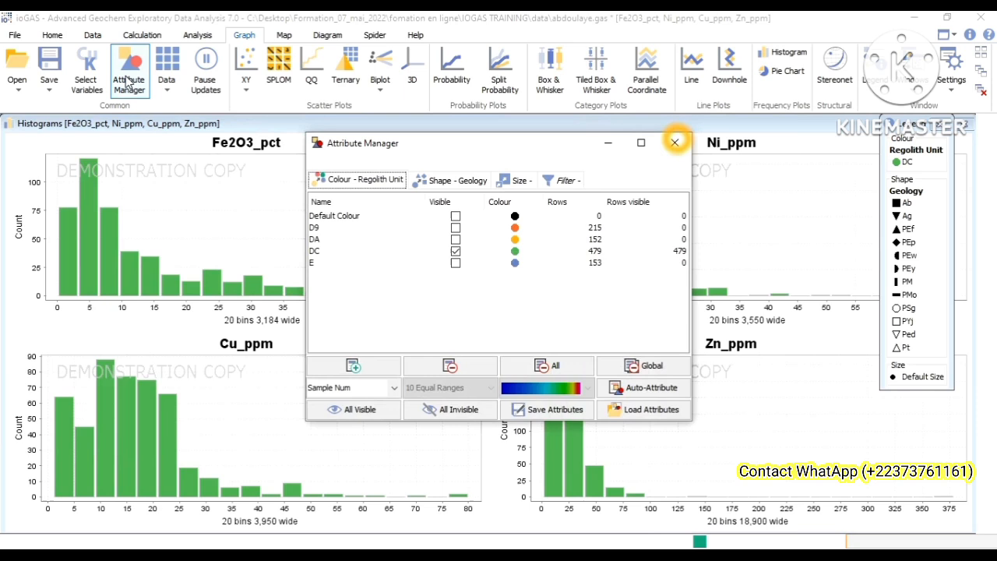
Step: Make regolith units D9, DA and E visible alongside DC in the Attribute Manager and close it
{"action": "left_click", "coordinate": [455, 229]}
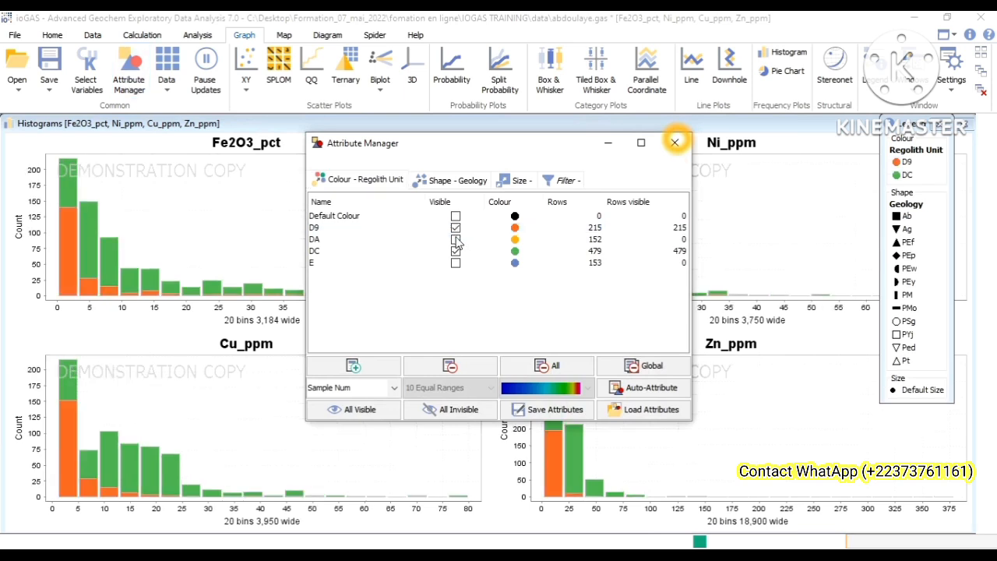
{"action": "left_click", "coordinate": [456, 239]}
{"action": "left_click", "coordinate": [456, 264]}
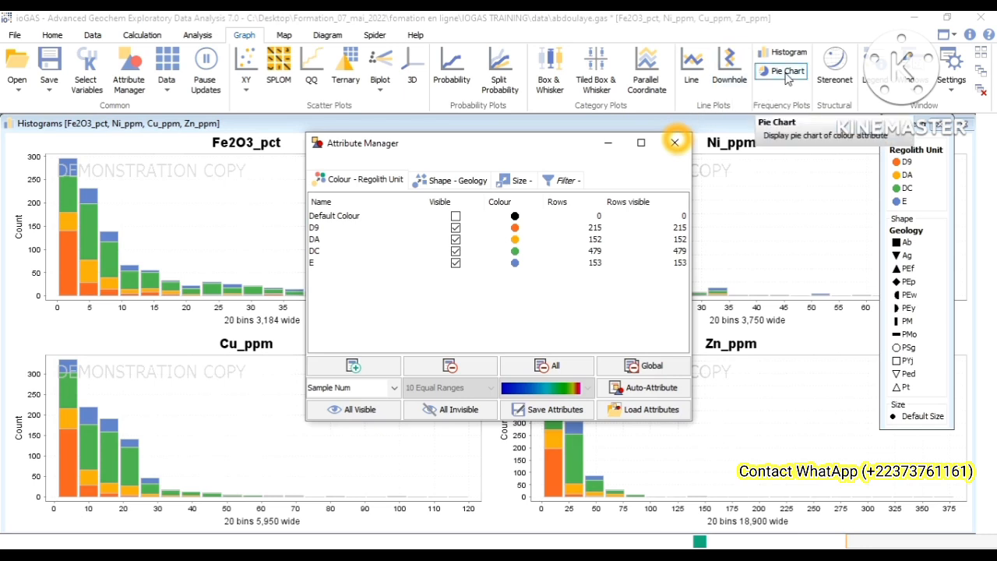
{"action": "left_click", "coordinate": [675, 141]}
Step: View a pie chart of all four regolith units, close it, and switch to the formation iogas PDF in the browser
{"action": "left_click", "coordinate": [776, 74]}
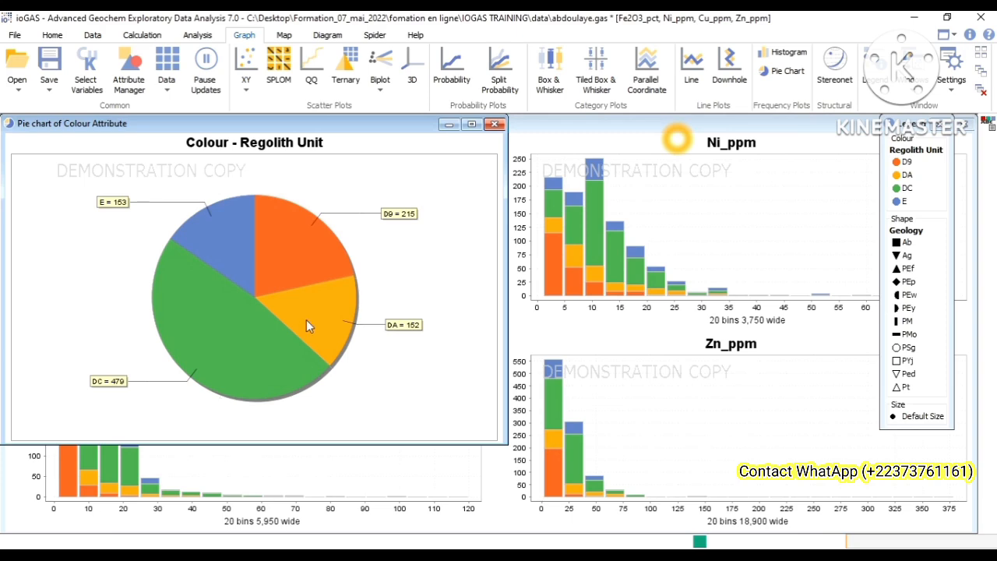
{"action": "left_click", "coordinate": [494, 125]}
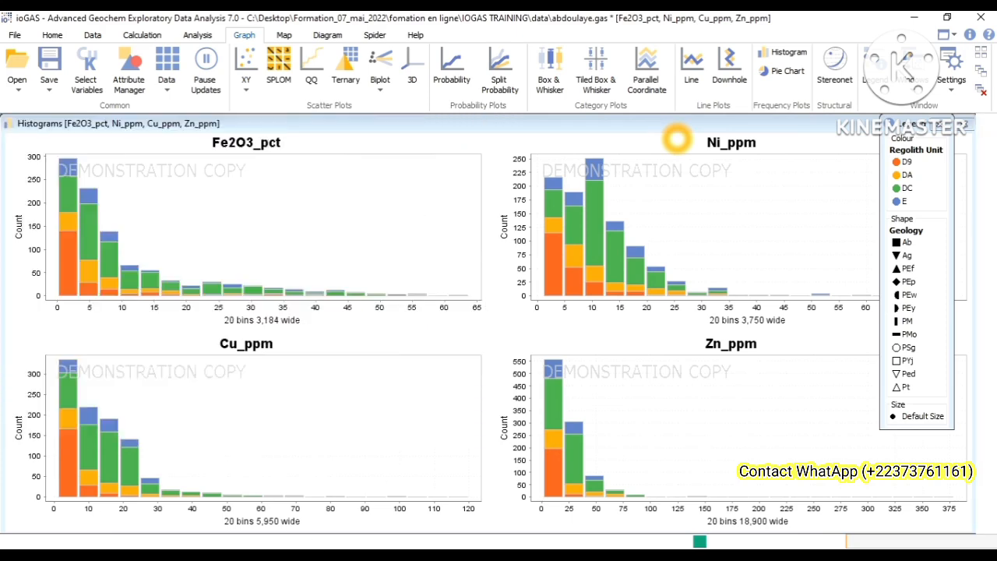
{"action": "key", "text": "alt+Tab"}
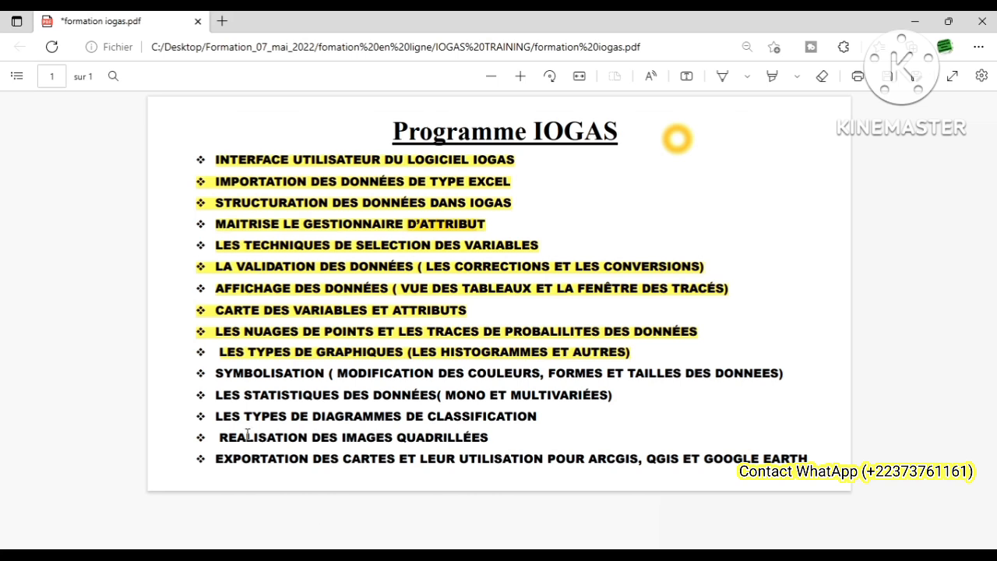